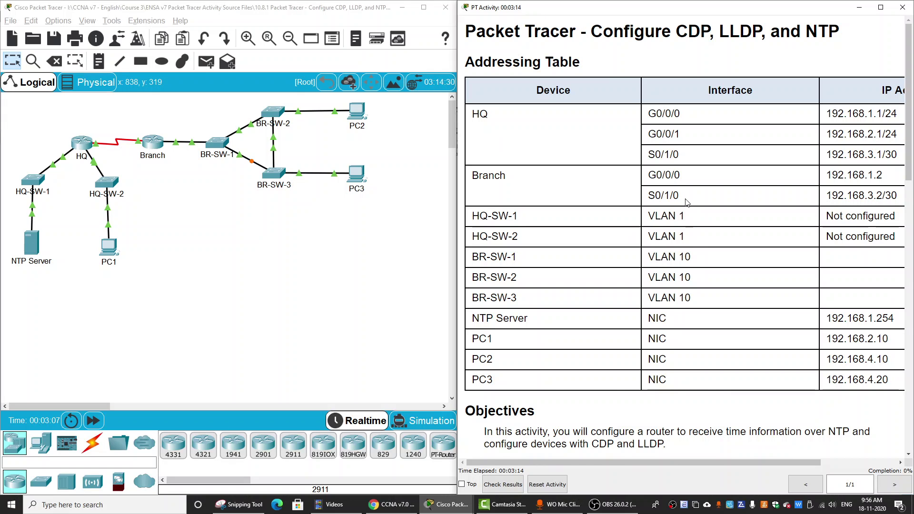
# Review the CDP instructions and outline the HQ and Branch sides of the topology
pyautogui.scroll(-7, 686, 267)
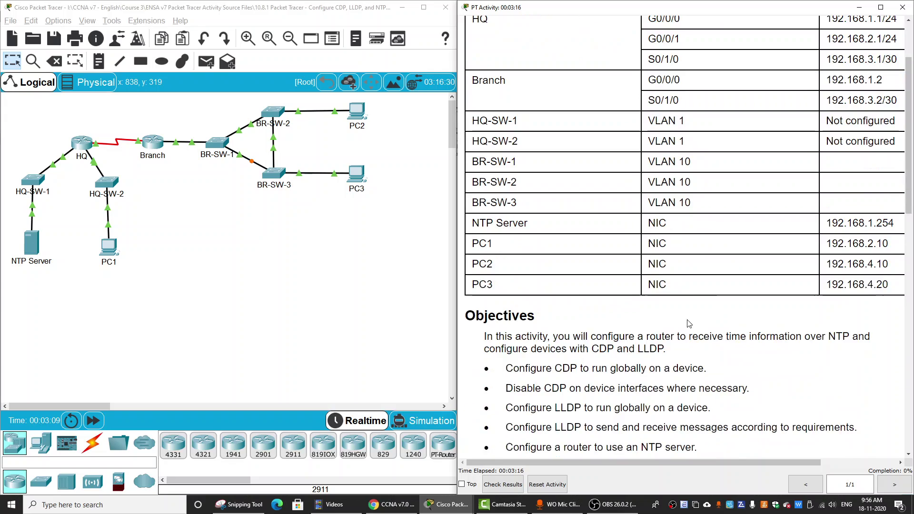
pyautogui.scroll(-6, 684, 323)
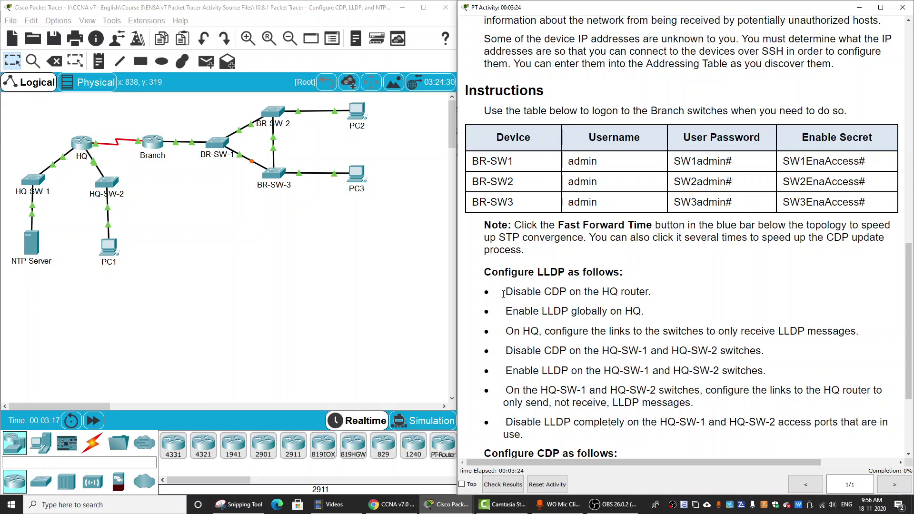
pyautogui.moveTo(503, 294); pyautogui.dragTo(660, 298)
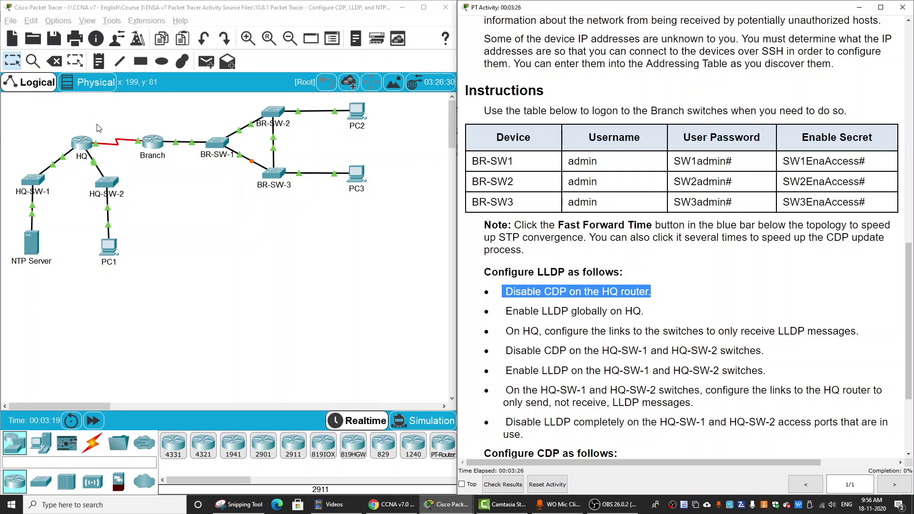
pyautogui.click(28, 177)
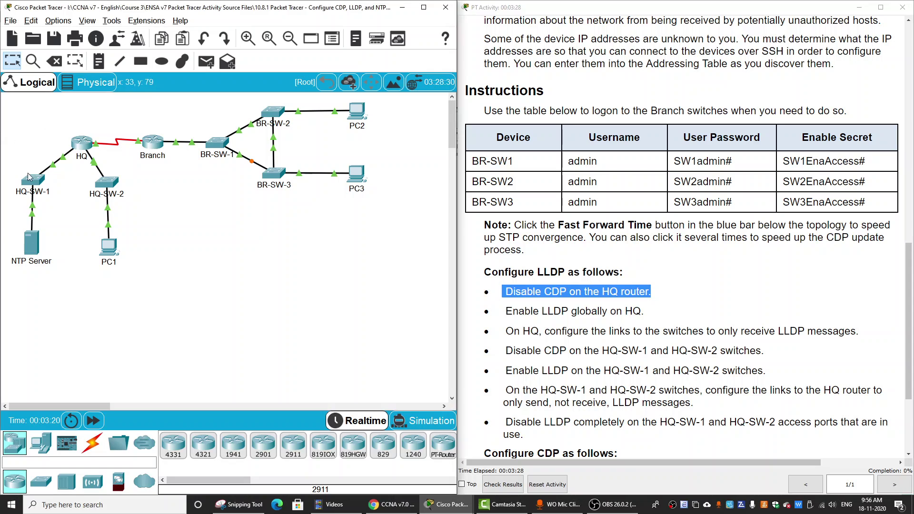
pyautogui.moveTo(16, 129); pyautogui.dragTo(124, 350)
pyautogui.moveTo(149, 101); pyautogui.dragTo(408, 213)
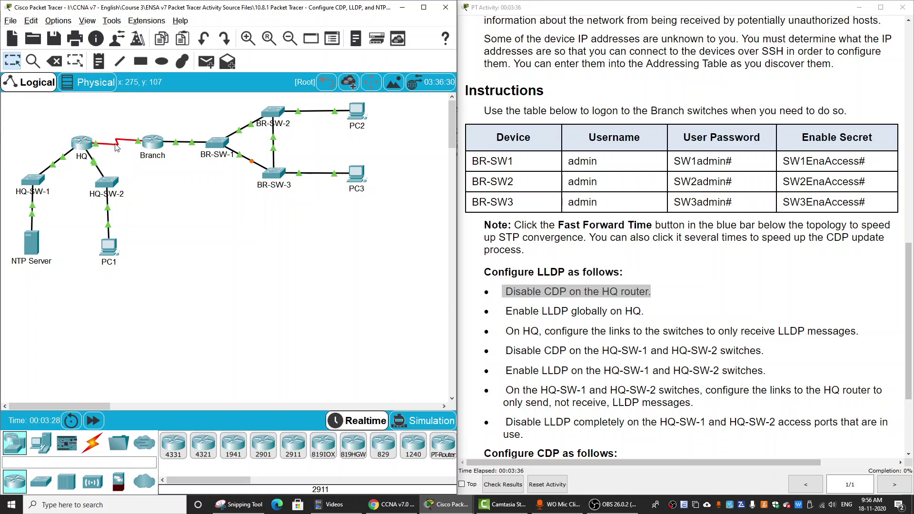
# Disable CDP globally on the HQ router with no cdp run
pyautogui.click(82, 143)
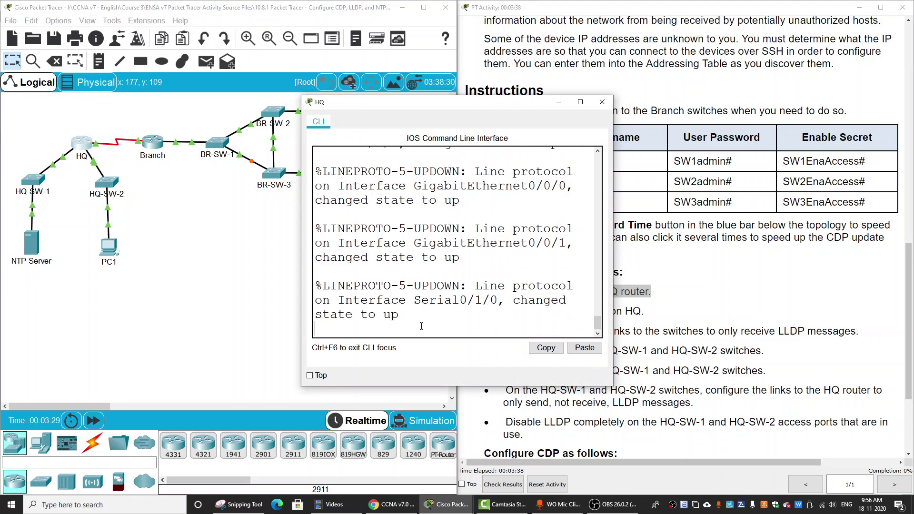
pyautogui.press('Return')
pyautogui.write('e')
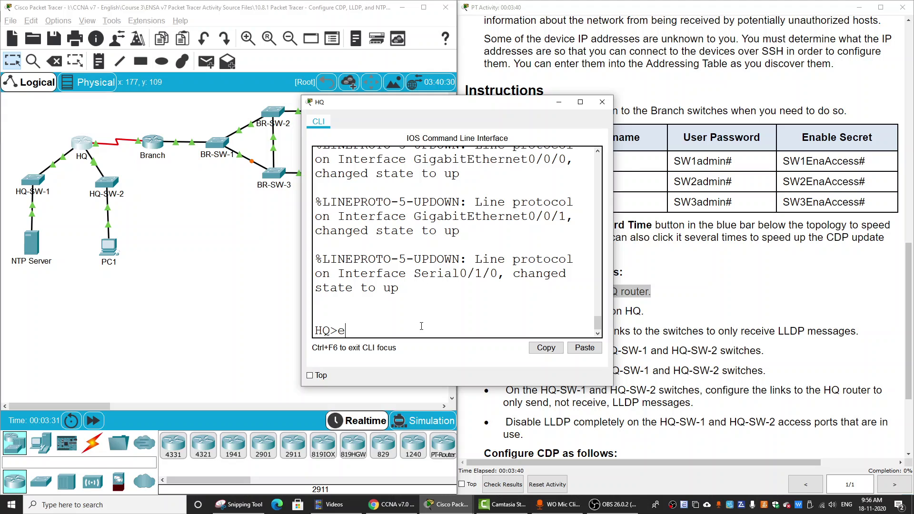
pyautogui.write('n')
pyautogui.press('Return')
pyautogui.write('conf t')
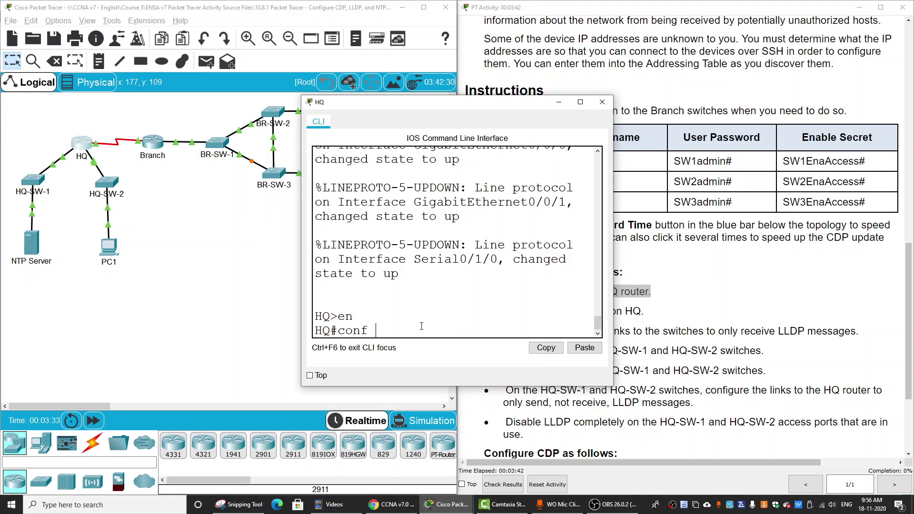
pyautogui.press('Return')
pyautogui.write('no')
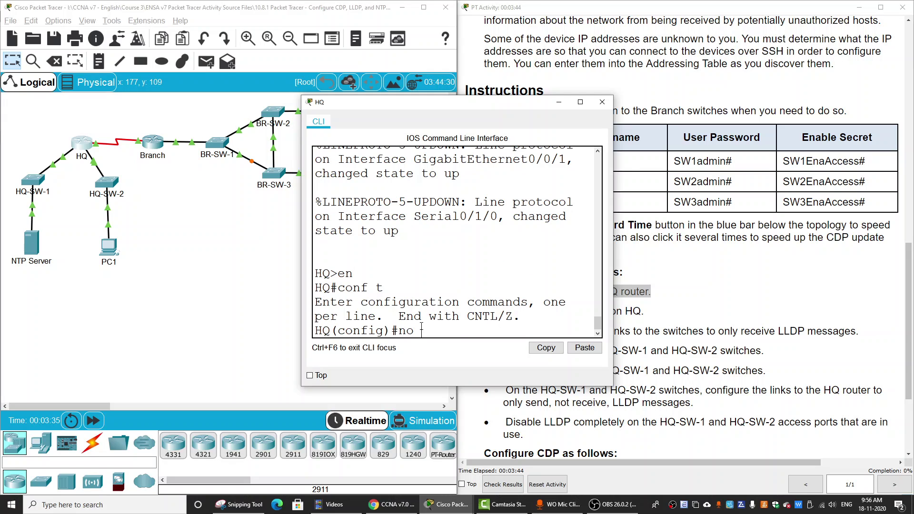
pyautogui.write(' cdp run')
pyautogui.press('Return')
# Enable LLDP globally on the HQ router with lldp run
pyautogui.click(704, 327)
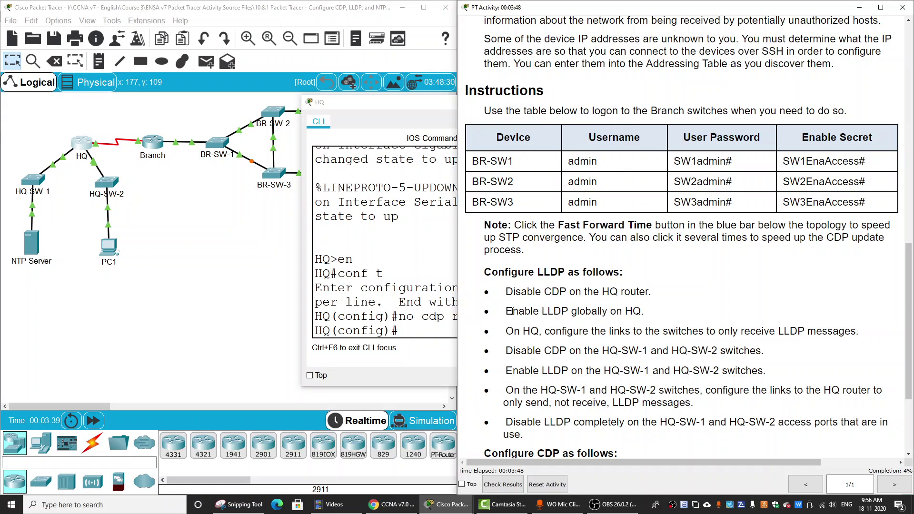
pyautogui.click(414, 334)
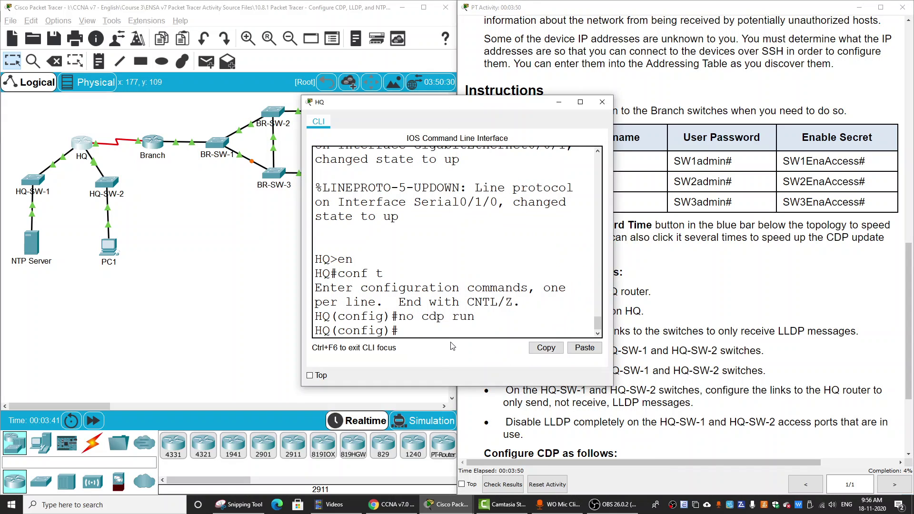
pyautogui.write('lldp run')
pyautogui.press('Return')
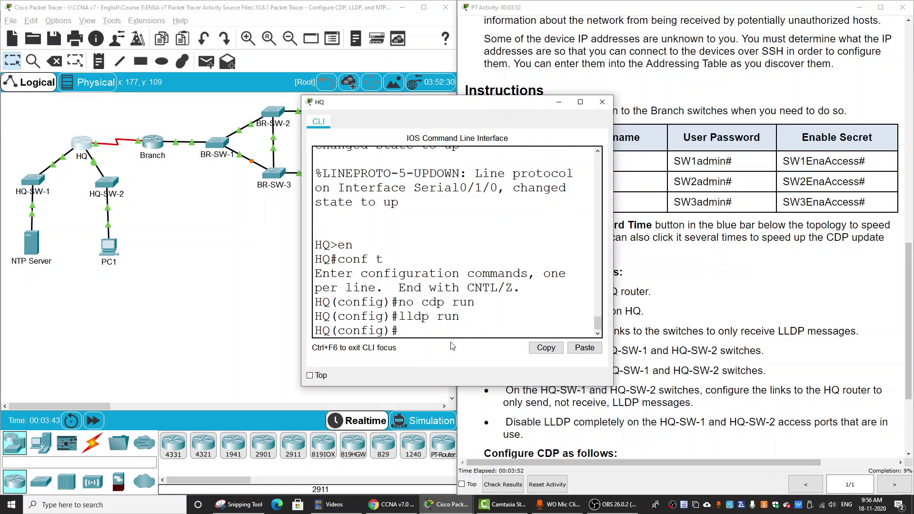
pyautogui.click(689, 313)
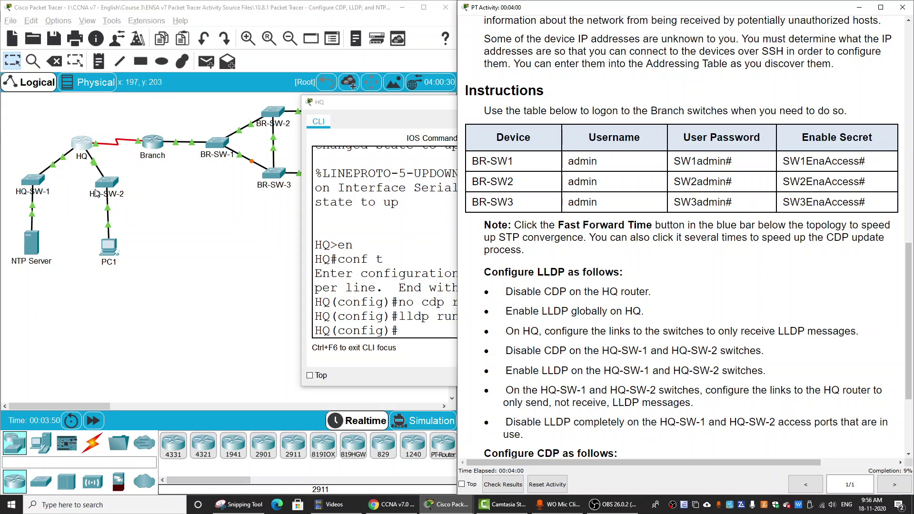
# On HQ interface g0/0/0, configure lldp receive and no lldp transmit
pyautogui.click(69, 160)
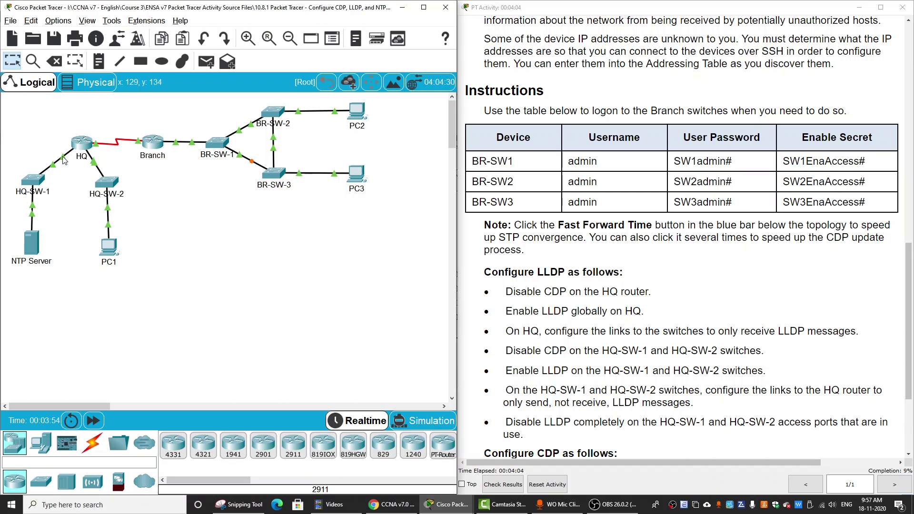
pyautogui.moveTo(63, 160)
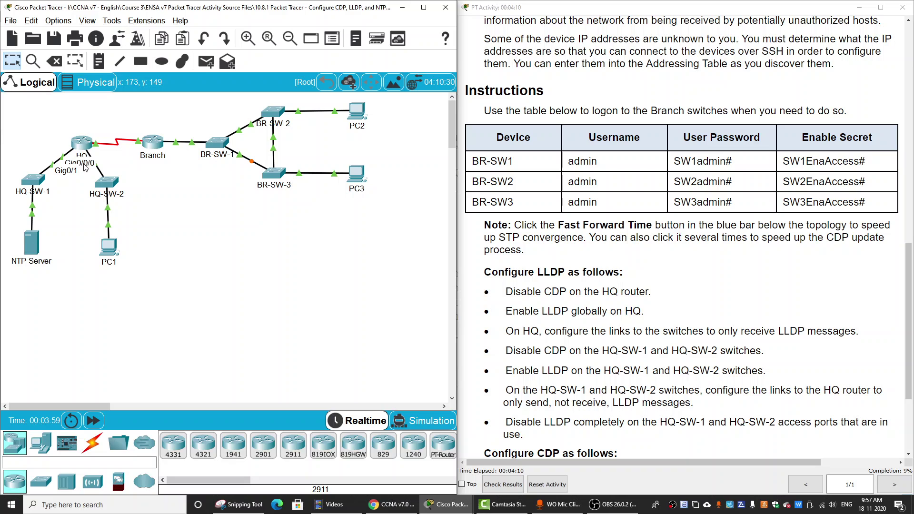
pyautogui.click(83, 154)
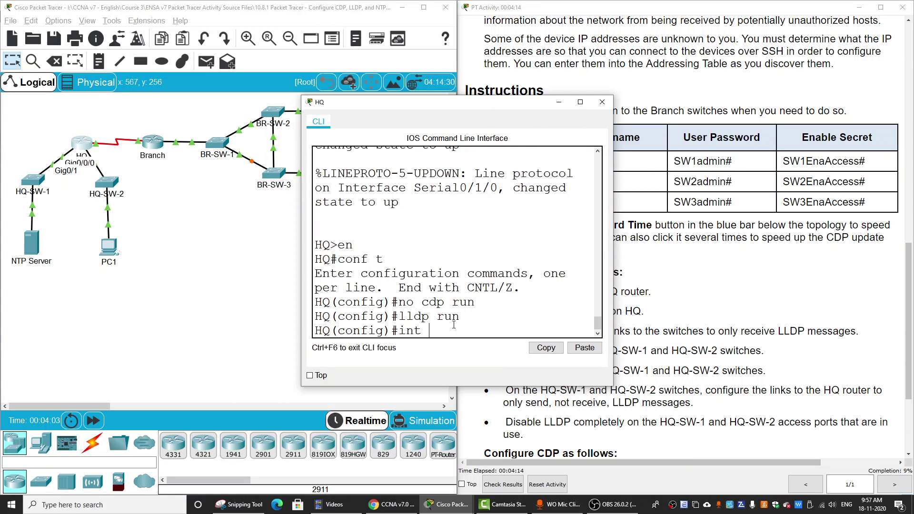
pyautogui.write('int g0/0/0')
pyautogui.press('Return')
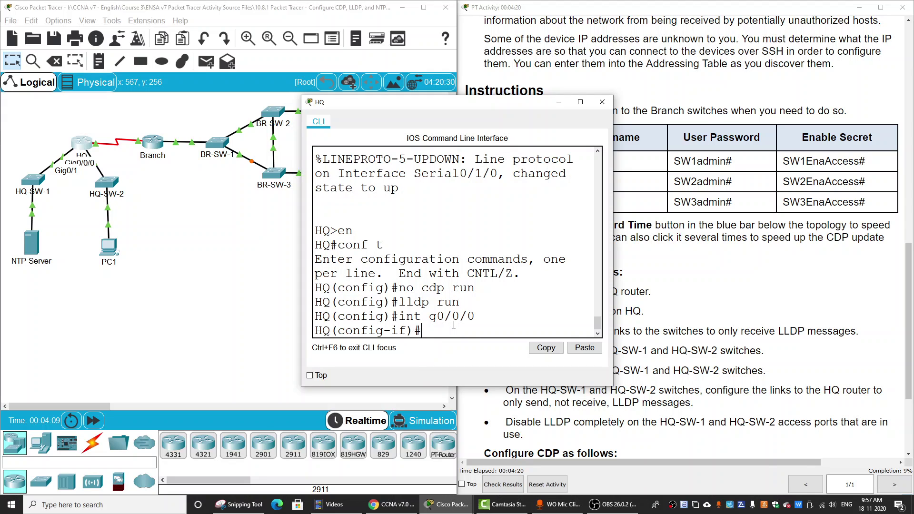
pyautogui.write('lldp re')
pyautogui.press('Tab')
pyautogui.press('Return')
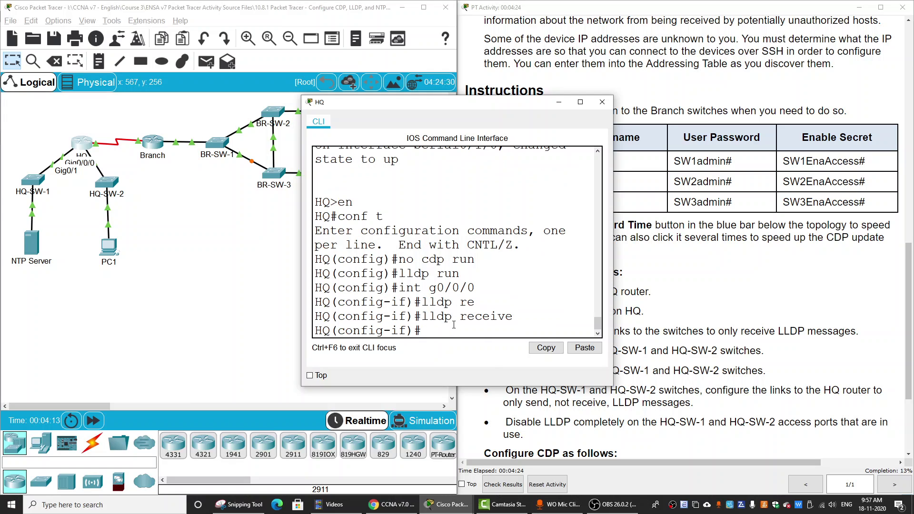
pyautogui.write('no lldp tr')
pyautogui.press('Tab')
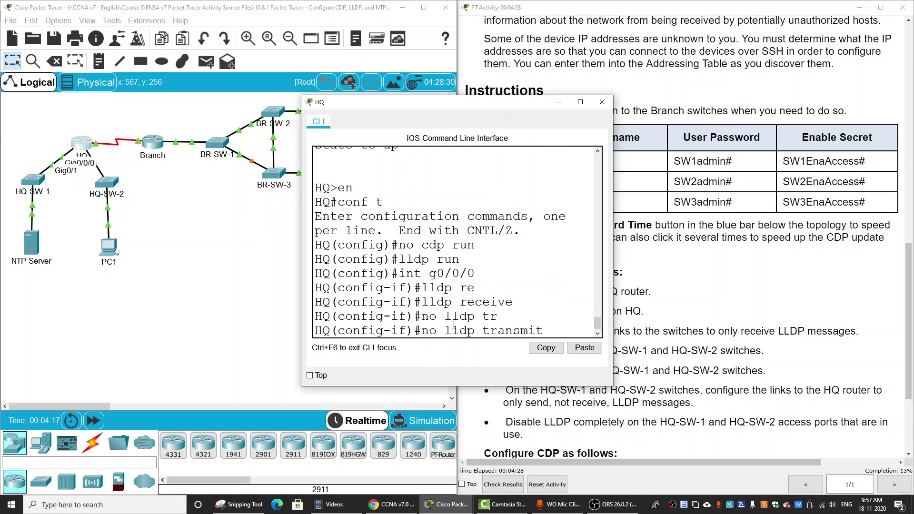
pyautogui.press('Return')
pyautogui.click(183, 252)
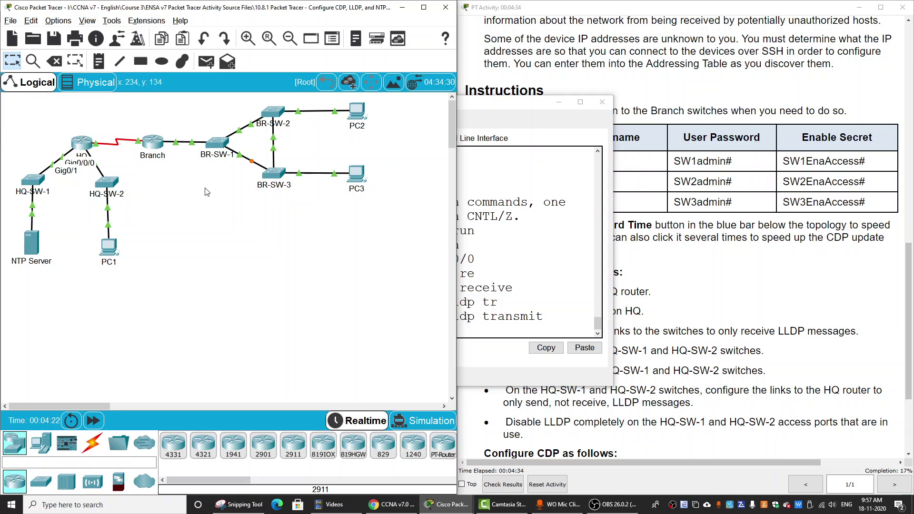
# Disable CDP globally on HQ-SW-1 with no cdp run
pyautogui.click(581, 357)
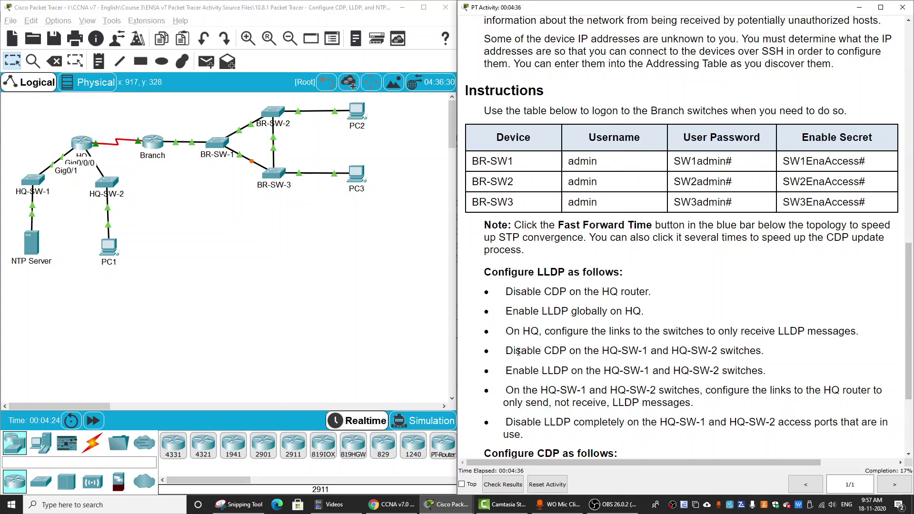
pyautogui.moveTo(509, 355); pyautogui.dragTo(757, 354)
pyautogui.click(33, 180)
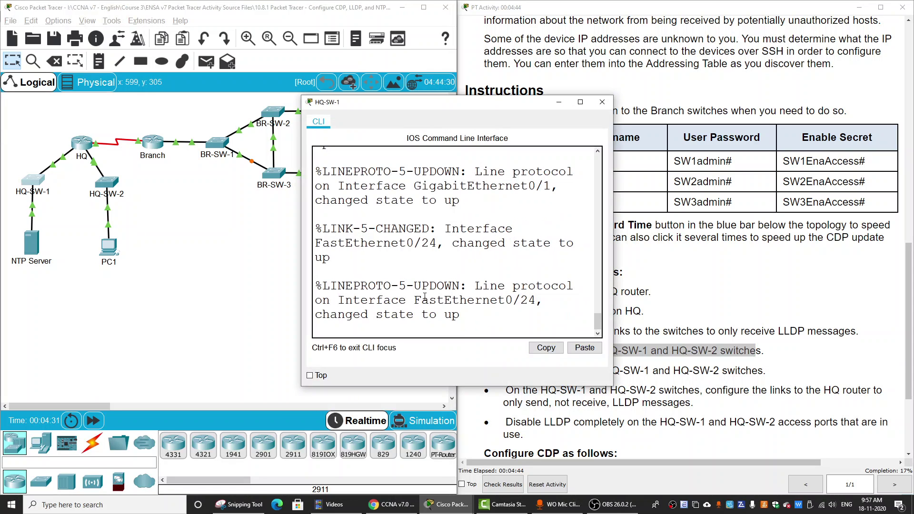
pyautogui.moveTo(455, 102); pyautogui.dragTo(311, 89)
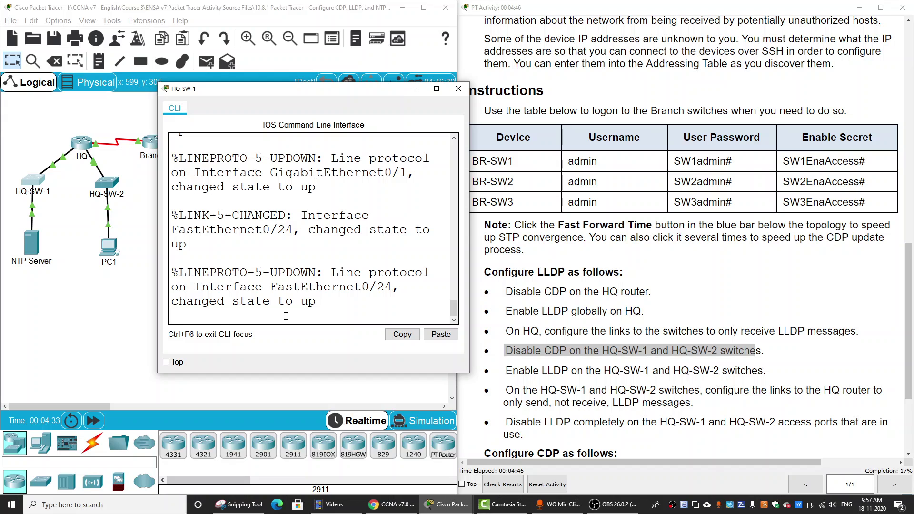
pyautogui.press('Return')
pyautogui.write('en')
pyautogui.press('Return')
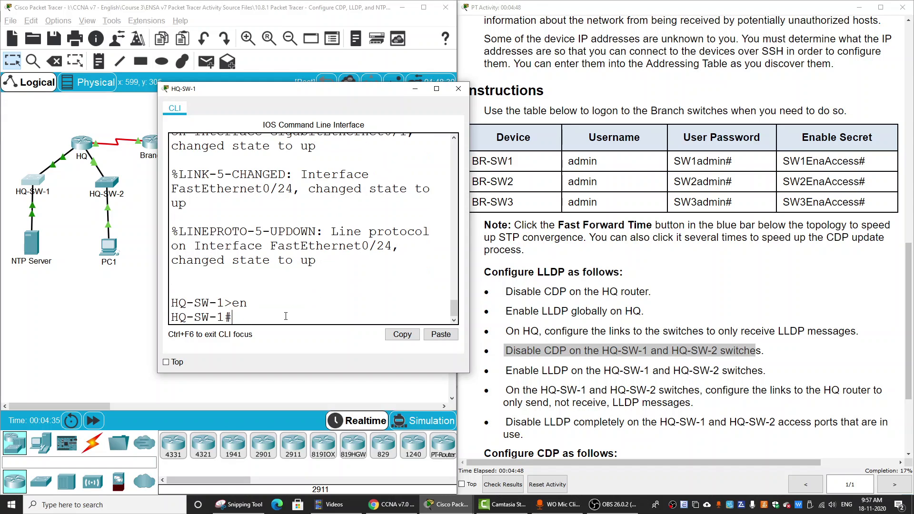
pyautogui.write('conf t')
pyautogui.press('Return')
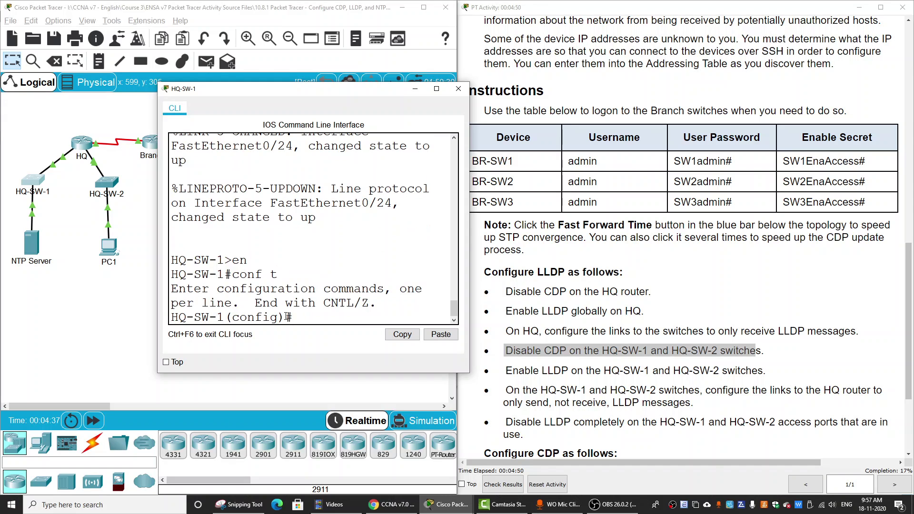
pyautogui.write('cd')
pyautogui.press('BackSpace')
pyautogui.write('no cdp run')
pyautogui.press('Return')
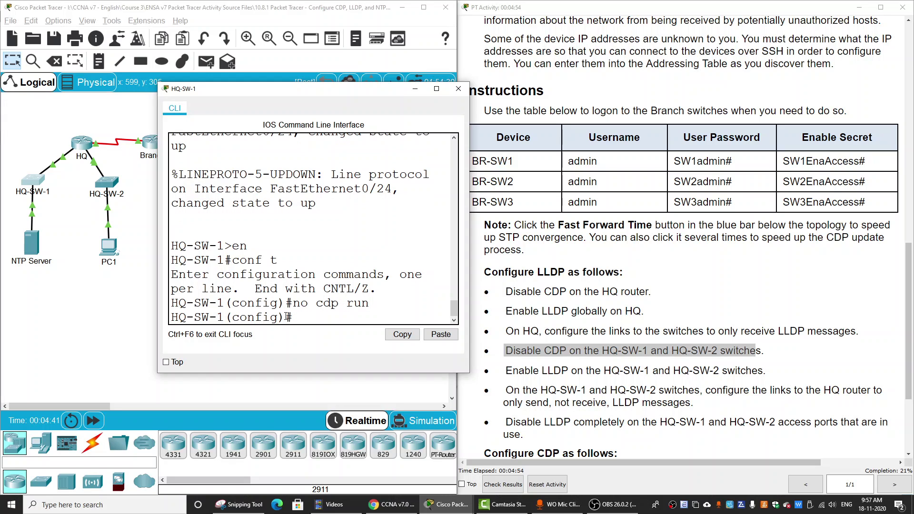
# Enable LLDP globally on HQ-SW-1 with lldp run
pyautogui.click(610, 350)
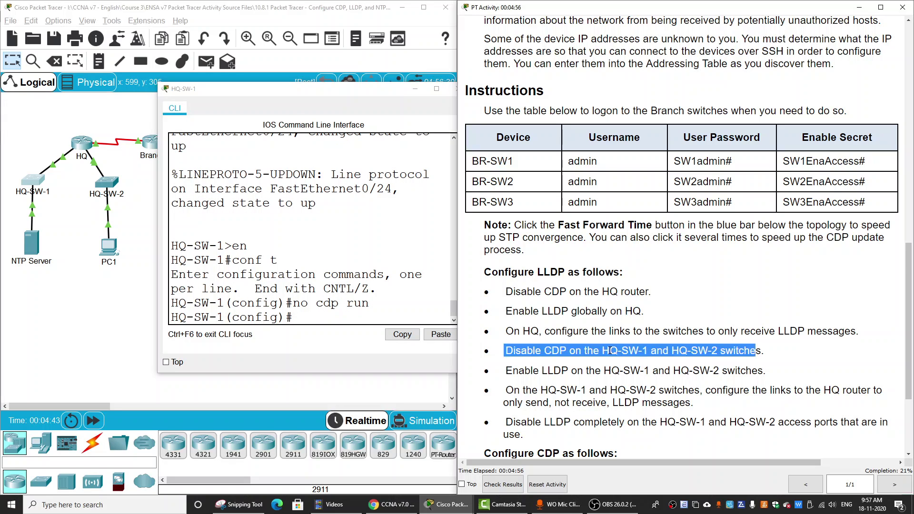
pyautogui.moveTo(508, 370); pyautogui.dragTo(623, 370)
pyautogui.click(341, 318)
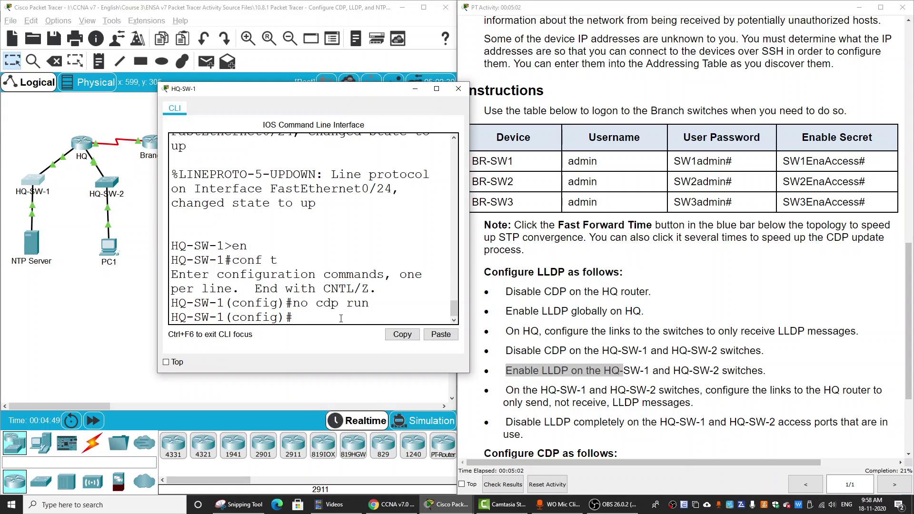
pyautogui.write('lldp run')
pyautogui.press('Return')
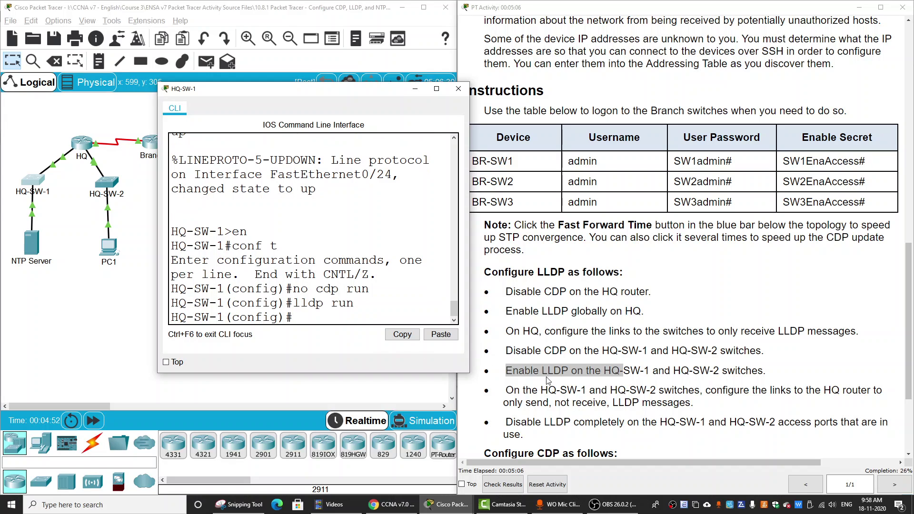
# Read which HQ switch links should send or receive LLDP in the instructions
pyautogui.click(578, 389)
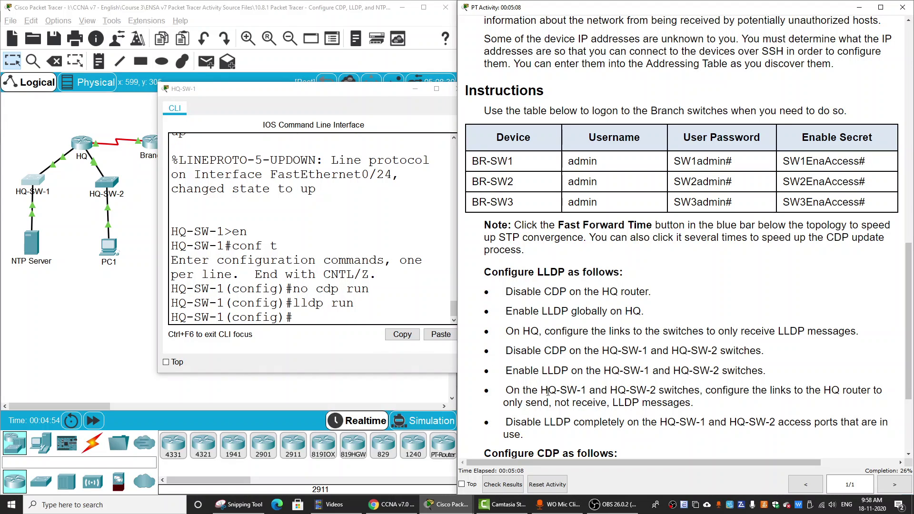
pyautogui.moveTo(540, 389); pyautogui.dragTo(694, 392)
pyautogui.click(694, 391)
pyautogui.doubleClick(534, 403)
pyautogui.doubleClick(588, 404)
pyautogui.click(316, 329)
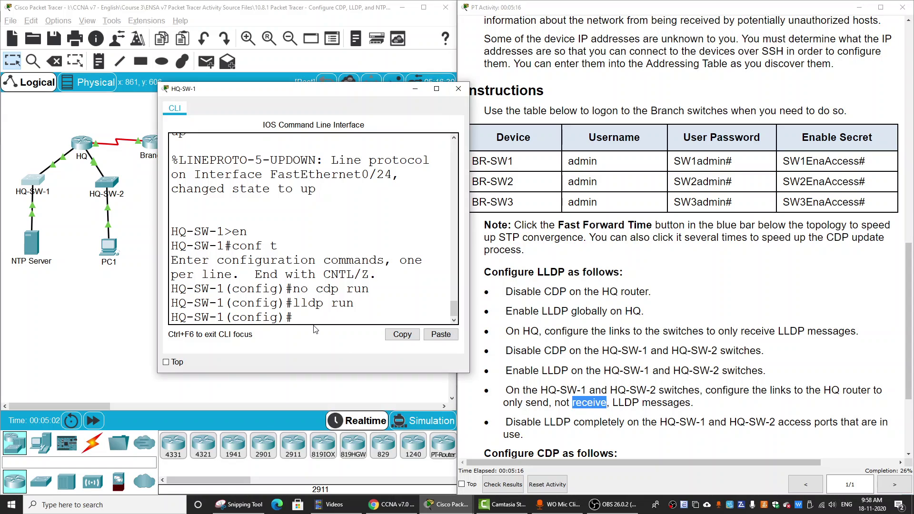
# Enable lldp transmit on HQ-SW-1 interface g0/1
pyautogui.click(64, 214)
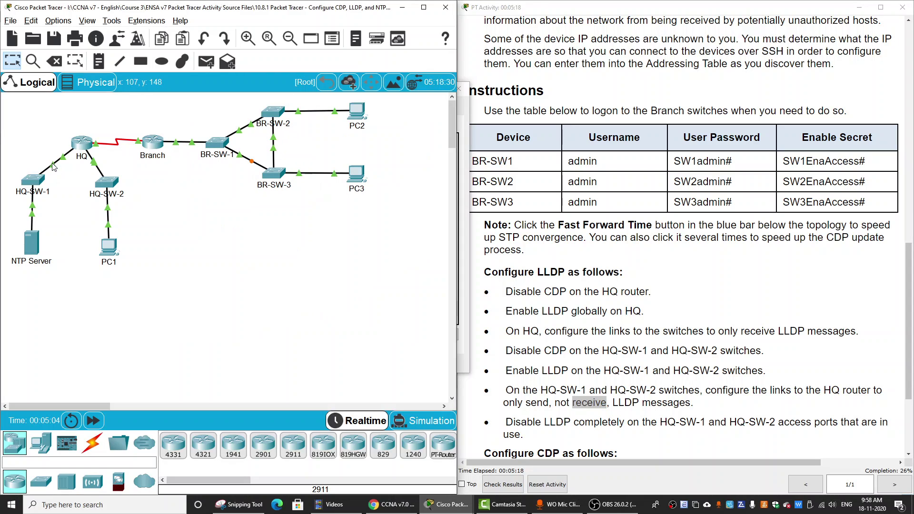
pyautogui.moveTo(53, 171)
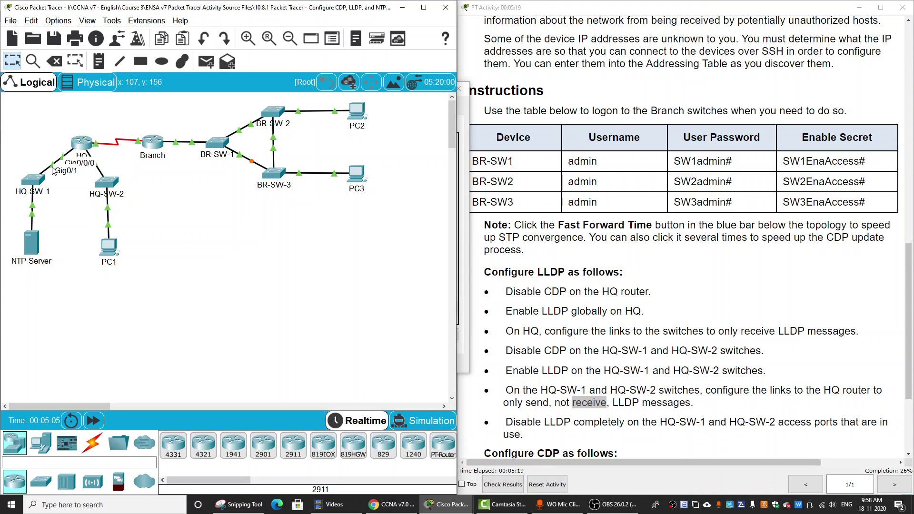
pyautogui.click(40, 189)
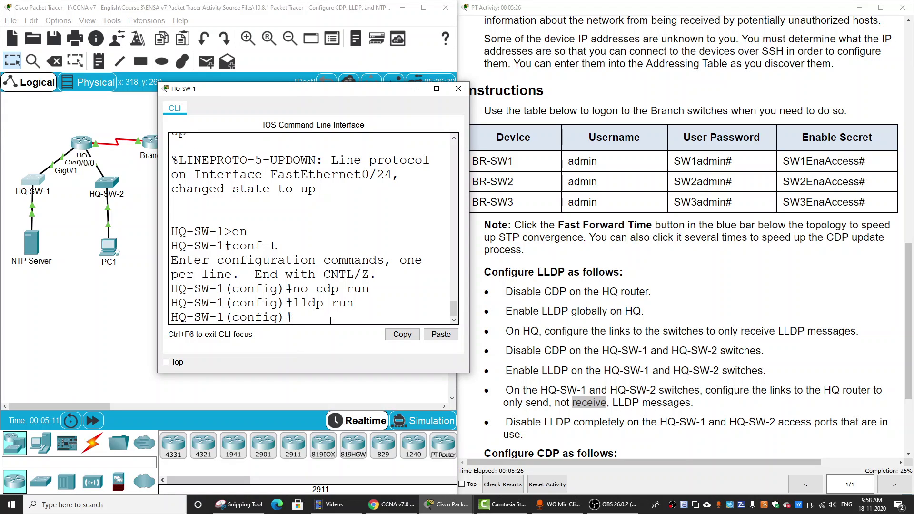
pyautogui.write('int g0/1')
pyautogui.press('Return')
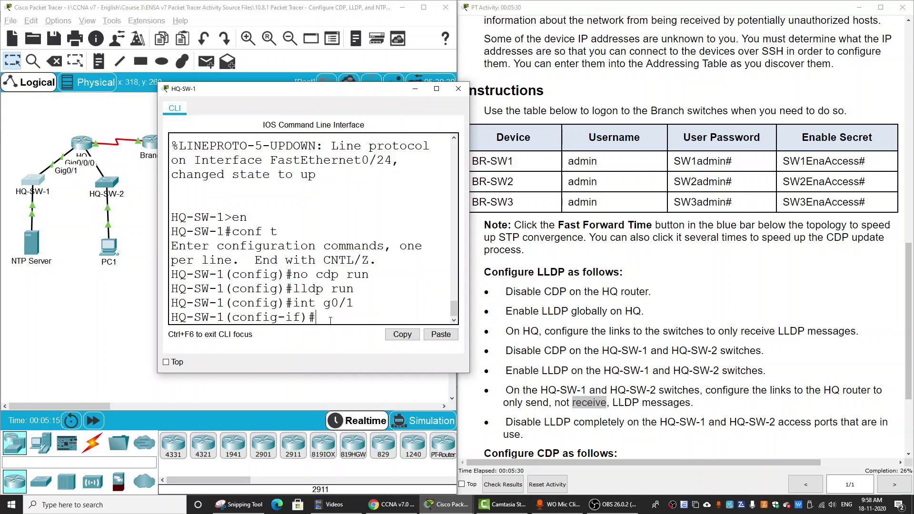
pyautogui.write('lldp tr')
pyautogui.press('Tab')
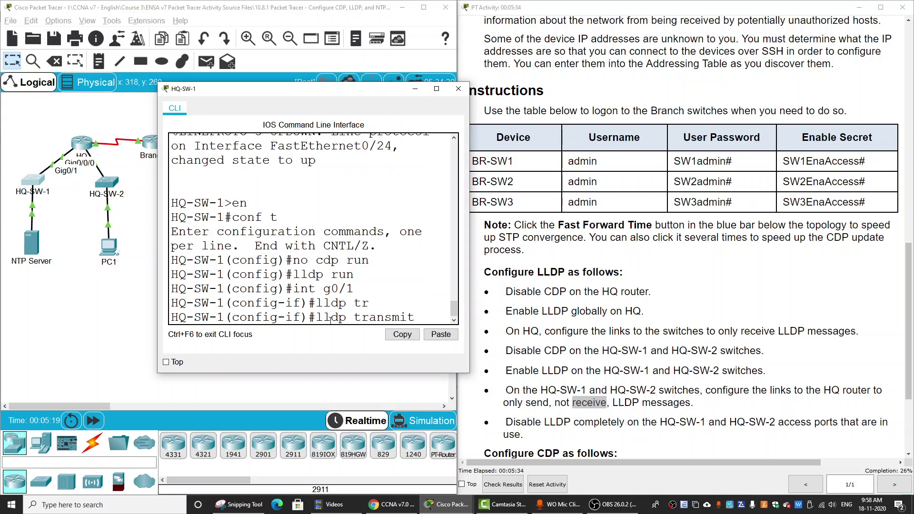
pyautogui.press('Return')
# Stop g0/1 from receiving LLDP with no lldp receive
pyautogui.write('no')
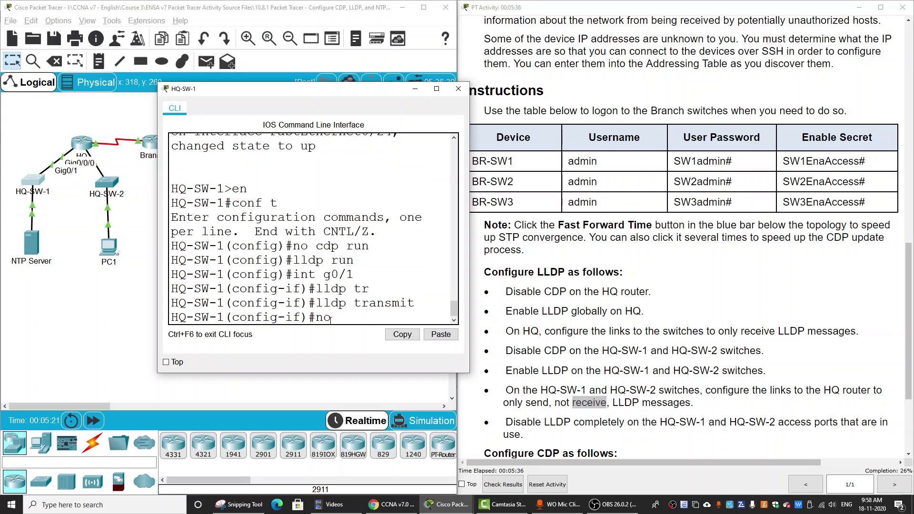
pyautogui.write(' lldp rec')
pyautogui.press('Tab')
pyautogui.press('Return')
pyautogui.click(626, 349)
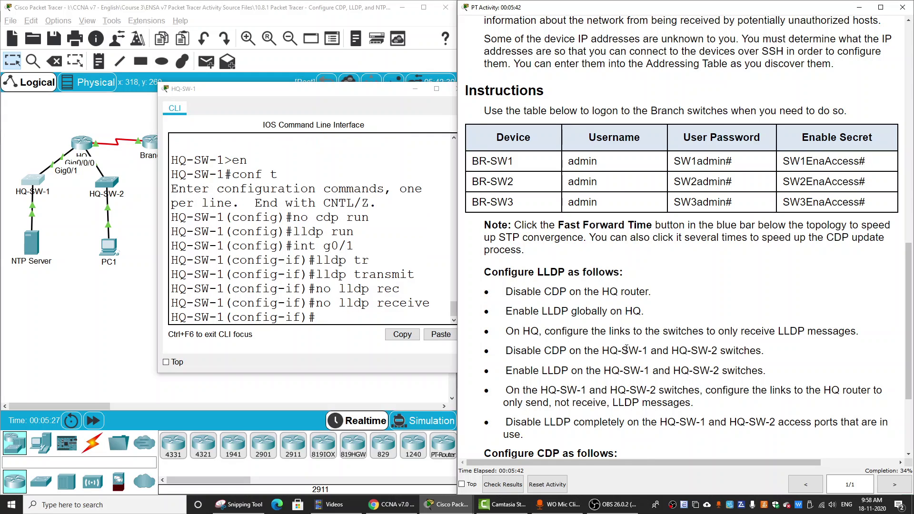
pyautogui.scroll(-1, 627, 349)
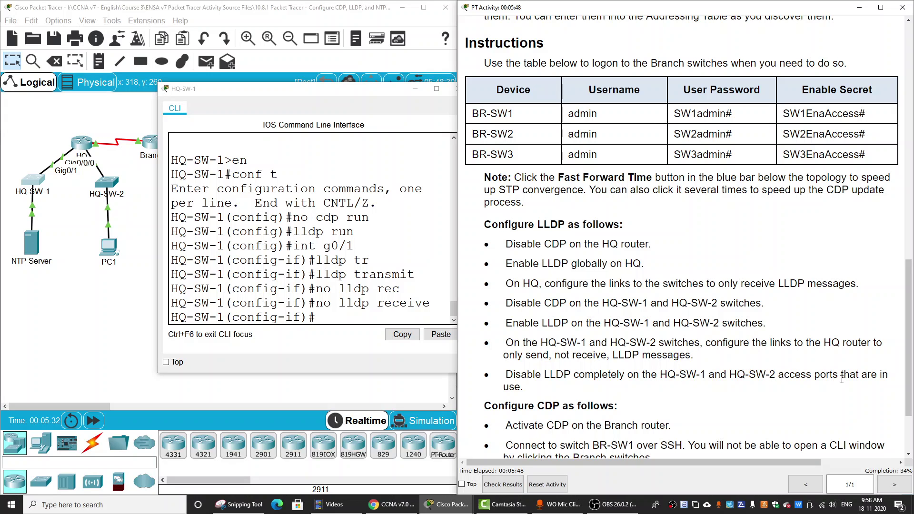
pyautogui.click(26, 323)
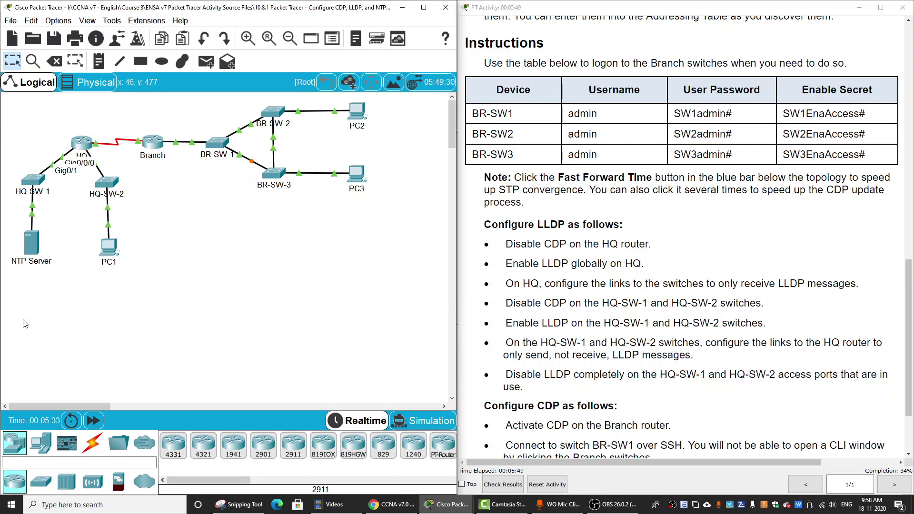
# Apply no lldp transmit and no lldp receive on HQ-SW-1 port f0/24, then close its CLI
pyautogui.click(44, 185)
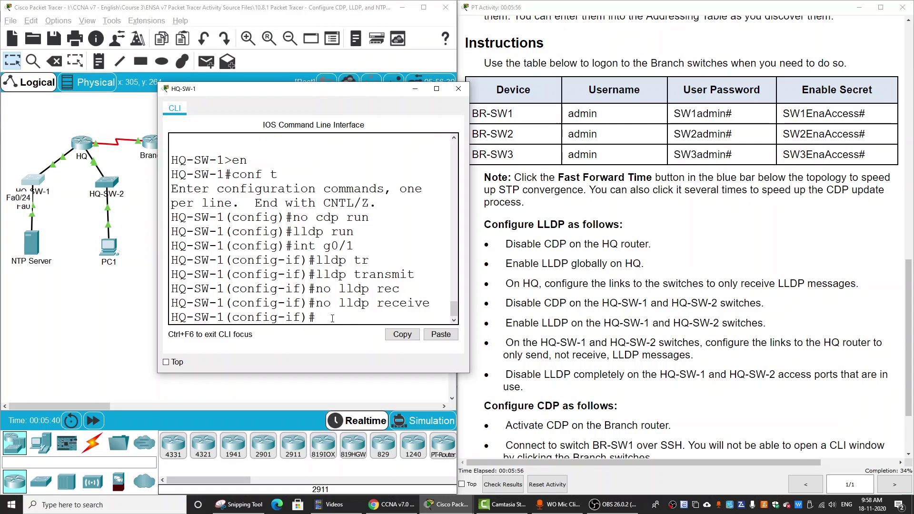
pyautogui.write('int f0/24')
pyautogui.press('Return')
pyautogui.press('Return')
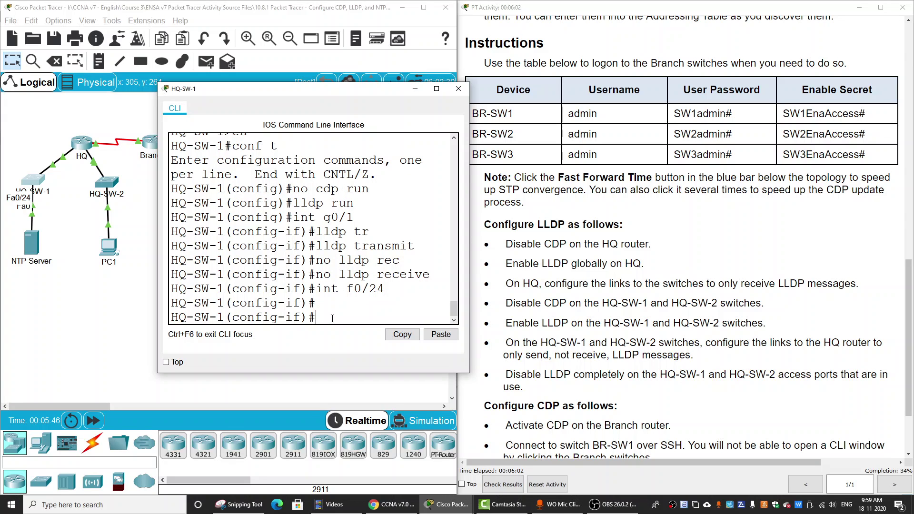
pyautogui.write('no lldp tr')
pyautogui.press('Tab')
pyautogui.press('Return')
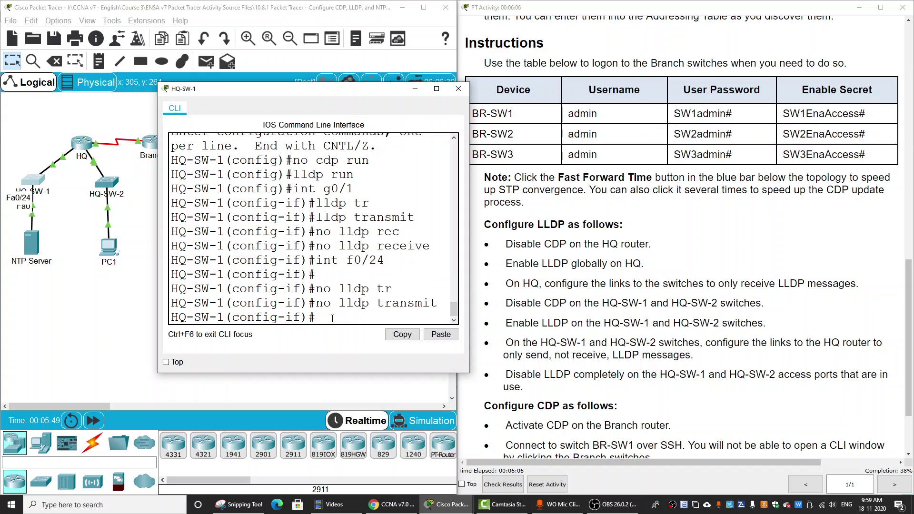
pyautogui.press('Up')
pyautogui.press('BackSpace')
pyautogui.press('BackSpace')
pyautogui.press('BackSpace')
pyautogui.press('BackSpace')
pyautogui.press('BackSpace')
pyautogui.press('BackSpace')
pyautogui.press('BackSpace')
pyautogui.press('BackSpace')
pyautogui.press('BackSpace')
pyautogui.write('rec')
pyautogui.press('Return')
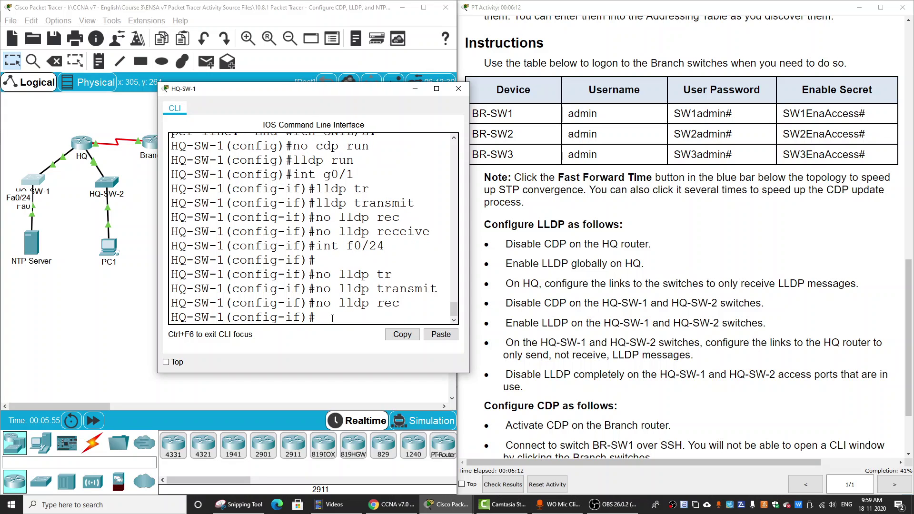
pyautogui.click(581, 372)
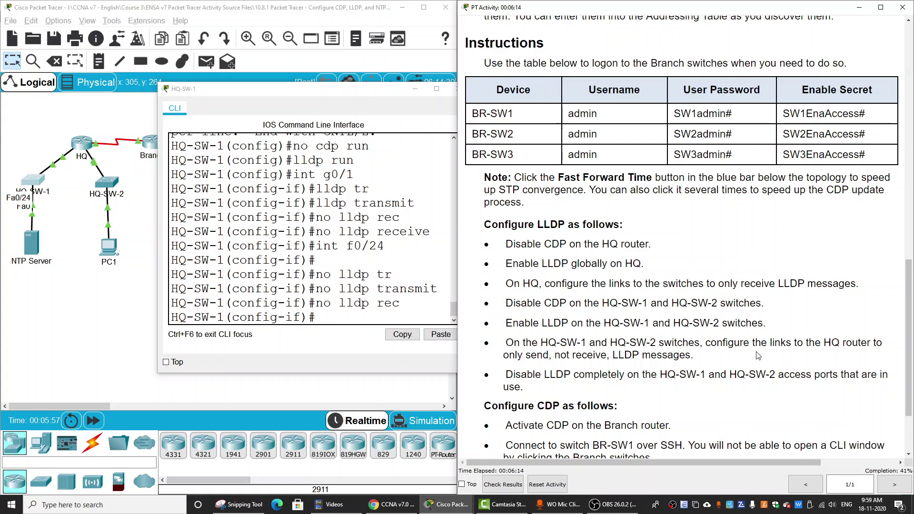
pyautogui.click(454, 89)
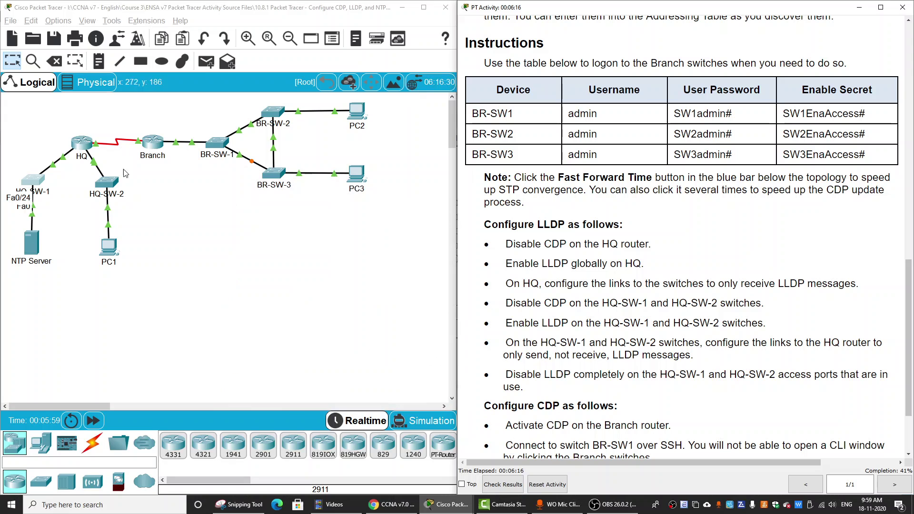
# Review the Configure CDP instructions for activating CDP on Branch
pyautogui.scroll(-3, 609, 375)
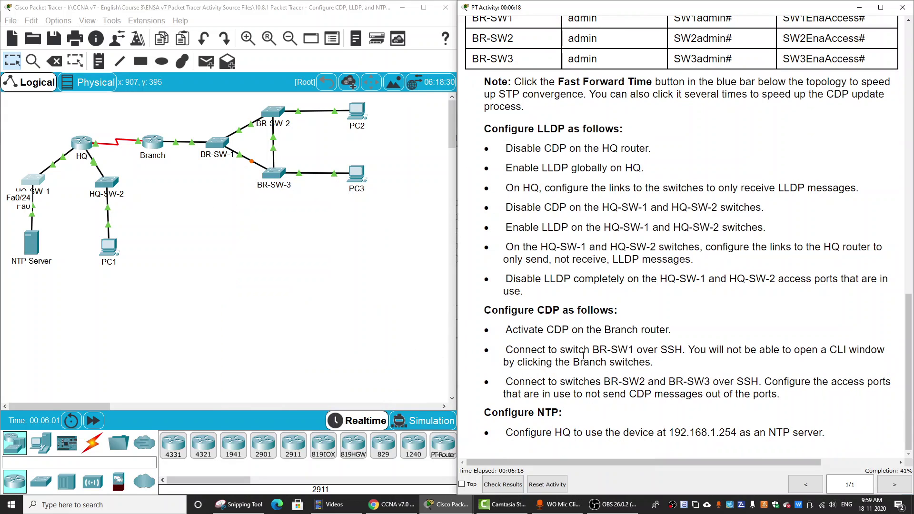
pyautogui.moveTo(484, 310); pyautogui.dragTo(635, 310)
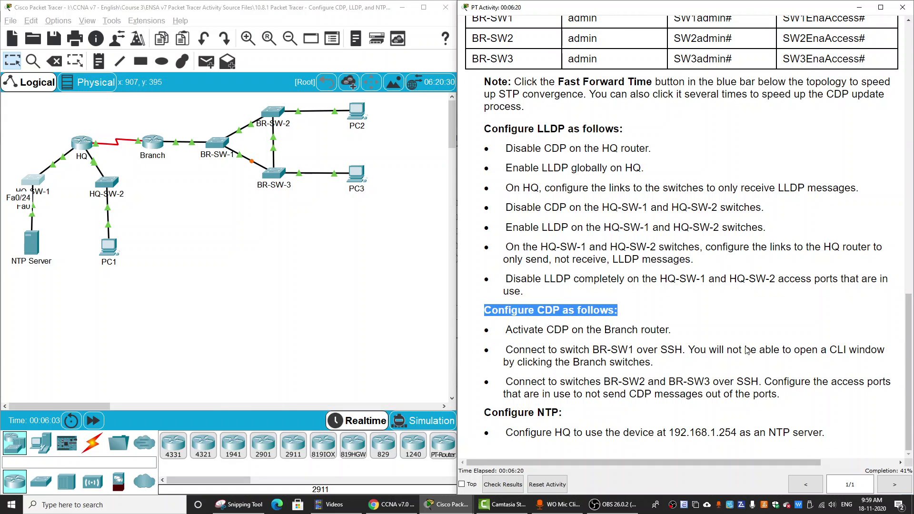
pyautogui.click(610, 351)
pyautogui.moveTo(506, 330); pyautogui.dragTo(695, 335)
pyautogui.click(706, 362)
# Enable CDP globally on the Branch router with cdp run
pyautogui.click(159, 144)
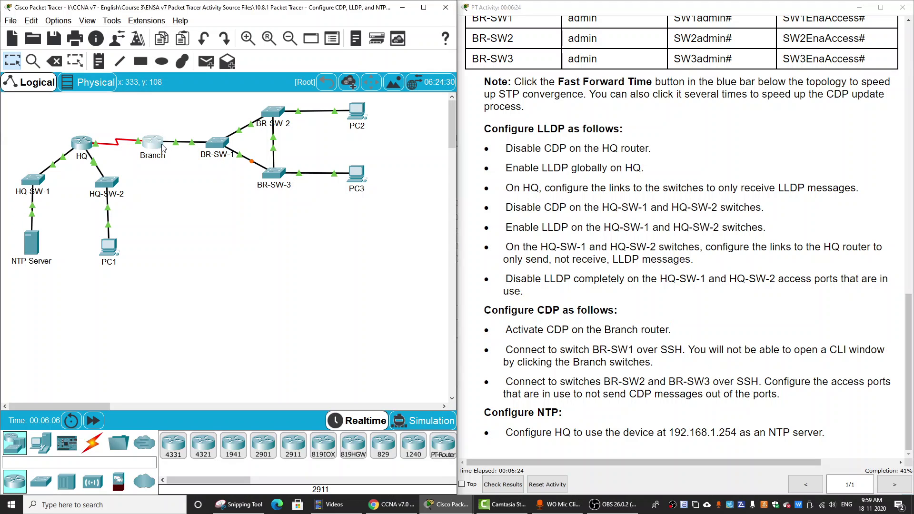
pyautogui.press('Return')
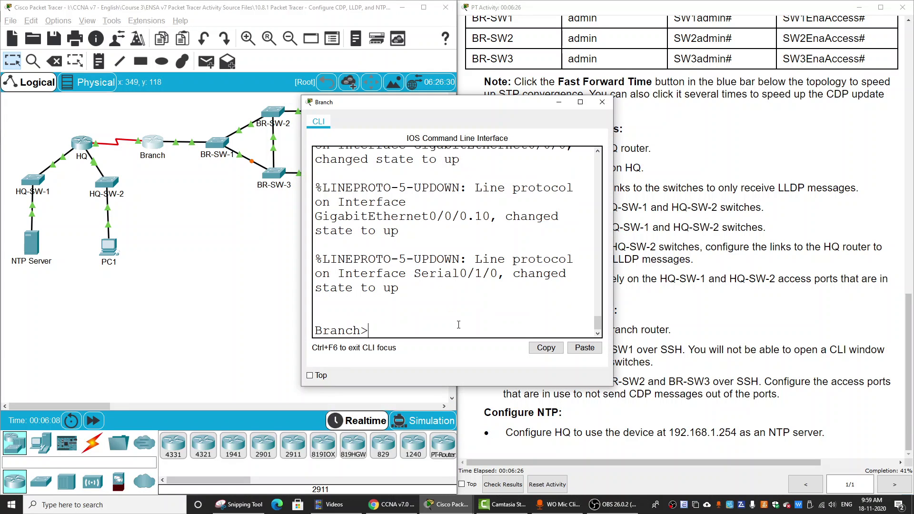
pyautogui.write('en')
pyautogui.press('Return')
pyautogui.write('conf t')
pyautogui.press('Return')
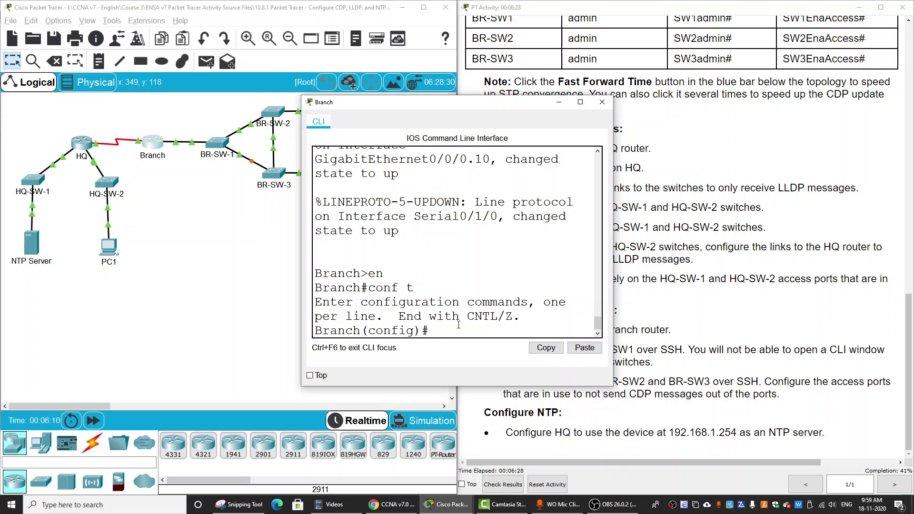
pyautogui.write('p run')
pyautogui.press('Return')
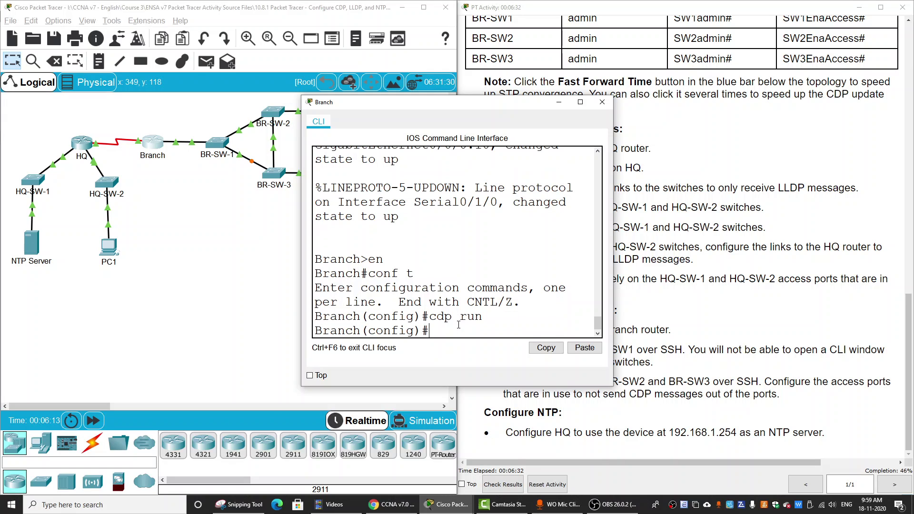
# Read the instruction about reaching BR-SW1 over SSH
pyautogui.click(745, 308)
pyautogui.moveTo(507, 350); pyautogui.dragTo(682, 352)
pyautogui.click(662, 389)
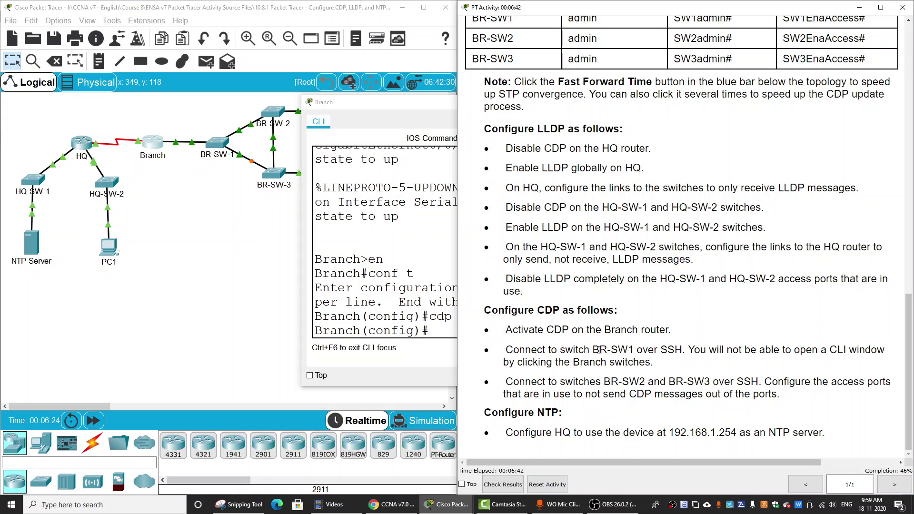
pyautogui.moveTo(593, 350); pyautogui.dragTo(682, 351)
pyautogui.click(662, 379)
# Run do show cdp neighbors detail on the Branch router
pyautogui.click(224, 200)
pyautogui.click(152, 142)
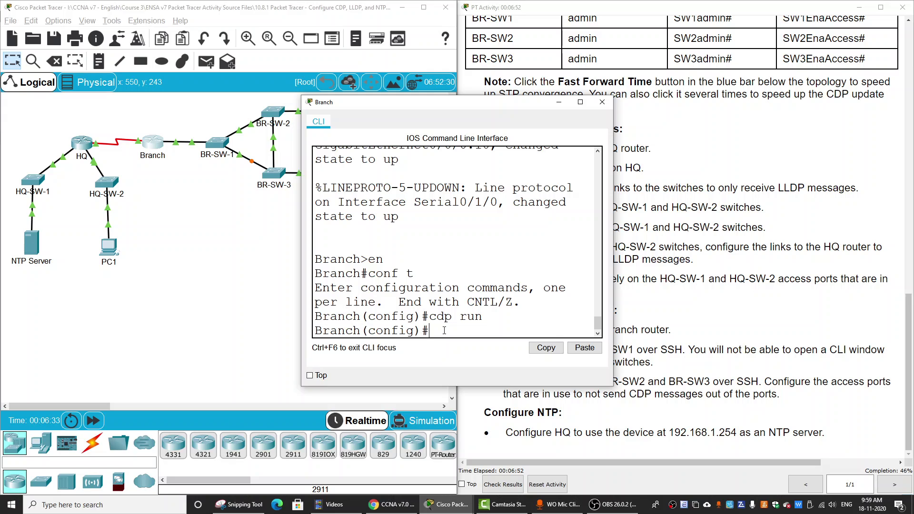
pyautogui.write('do show cdp nei de')
pyautogui.press('Return')
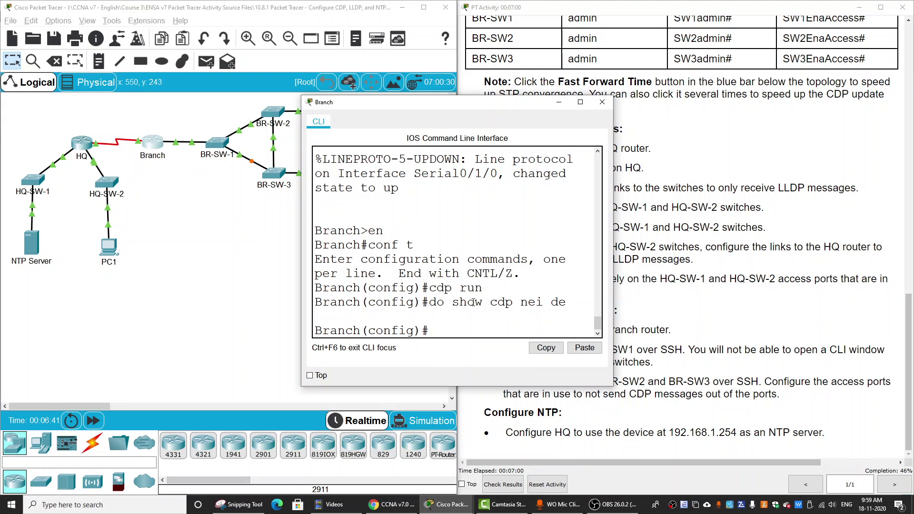
# Rerun the CDP neighbour detail check, then fast-forward simulation time for CDP updates
pyautogui.click(580, 102)
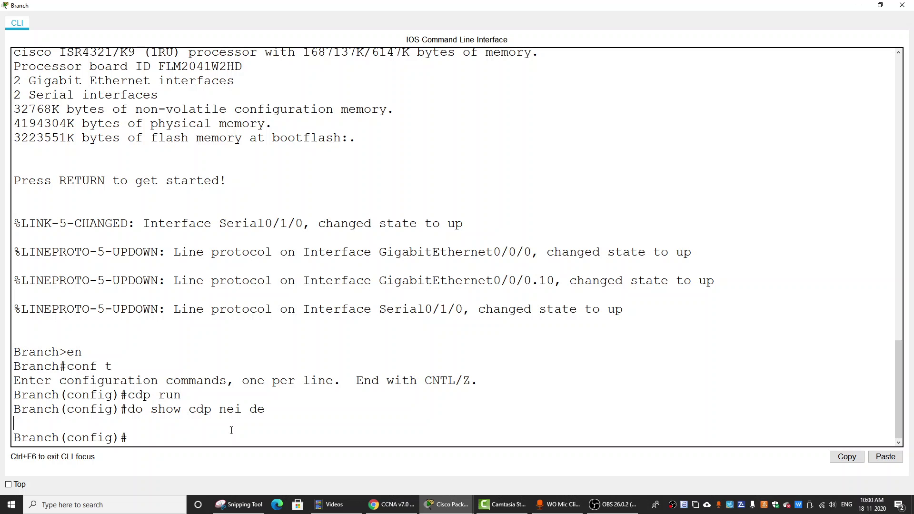
pyautogui.press('Up')
pyautogui.press('Return')
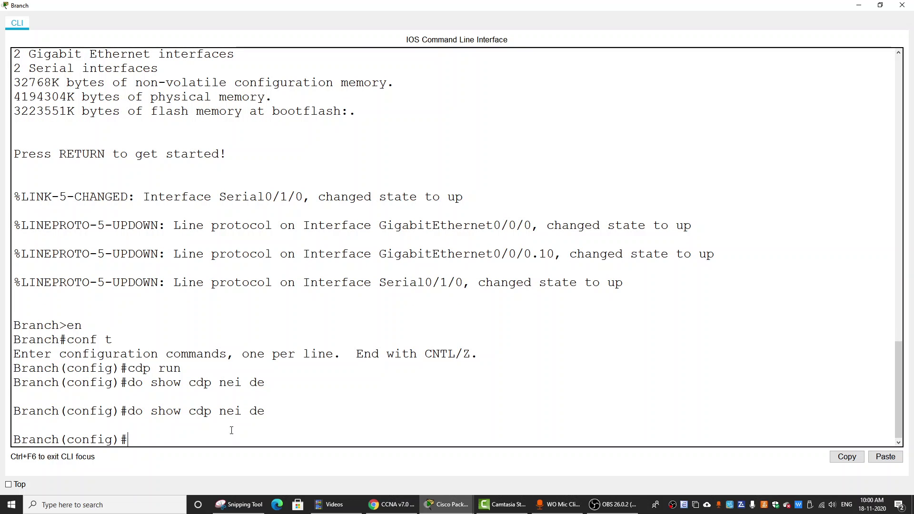
pyautogui.click(858, 6)
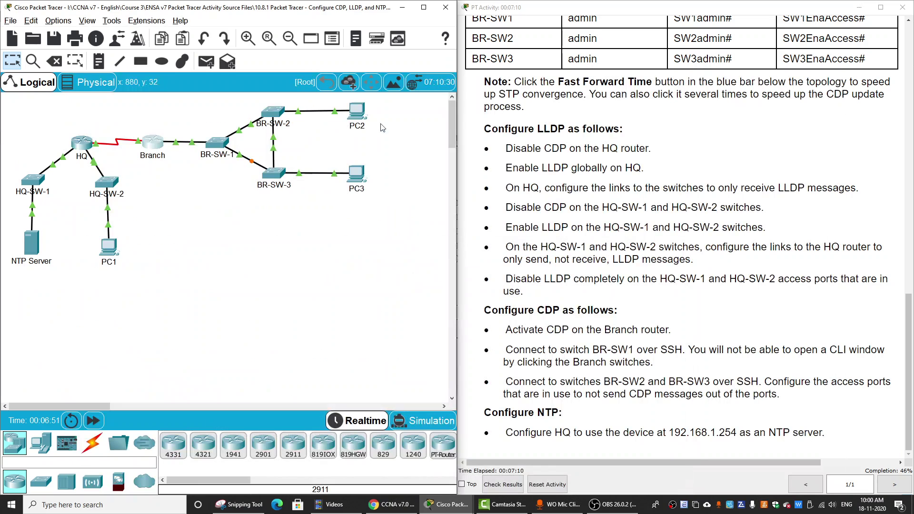
pyautogui.click(94, 421)
# Rerun show cdp neighbors detail and note BR-SW-1 at 192.168.4.250
pyautogui.click(155, 149)
pyautogui.click(580, 101)
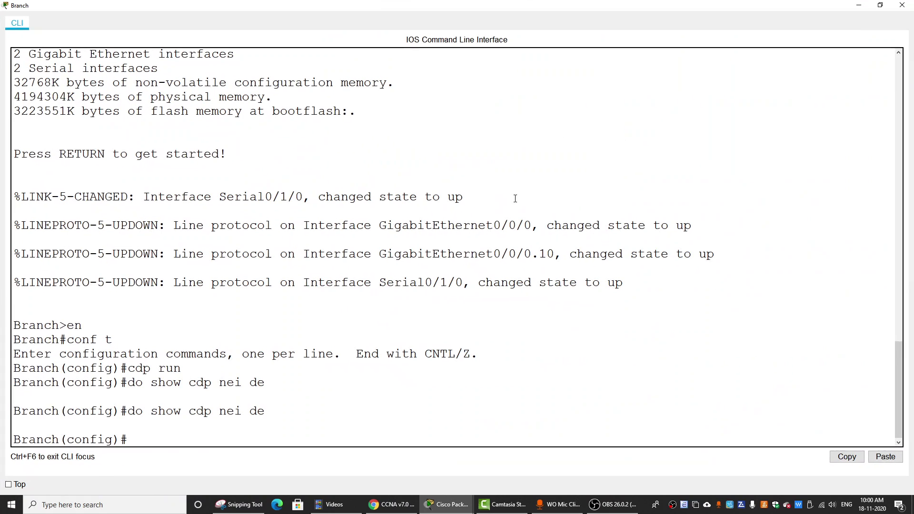
pyautogui.press('Up')
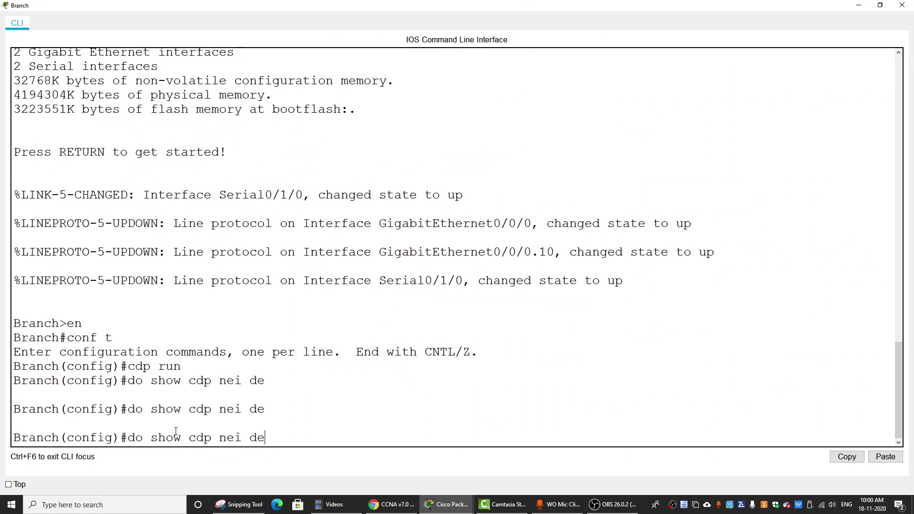
pyautogui.press('Return')
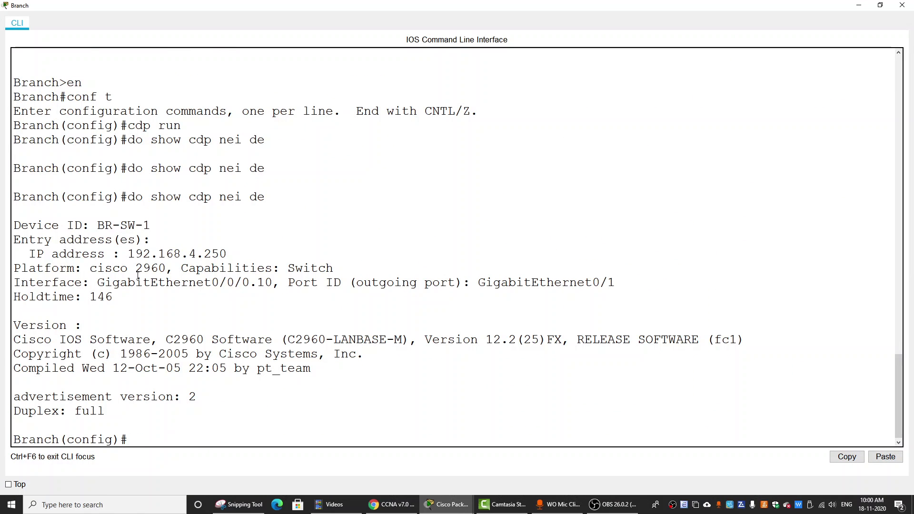
pyautogui.moveTo(97, 229); pyautogui.dragTo(152, 224)
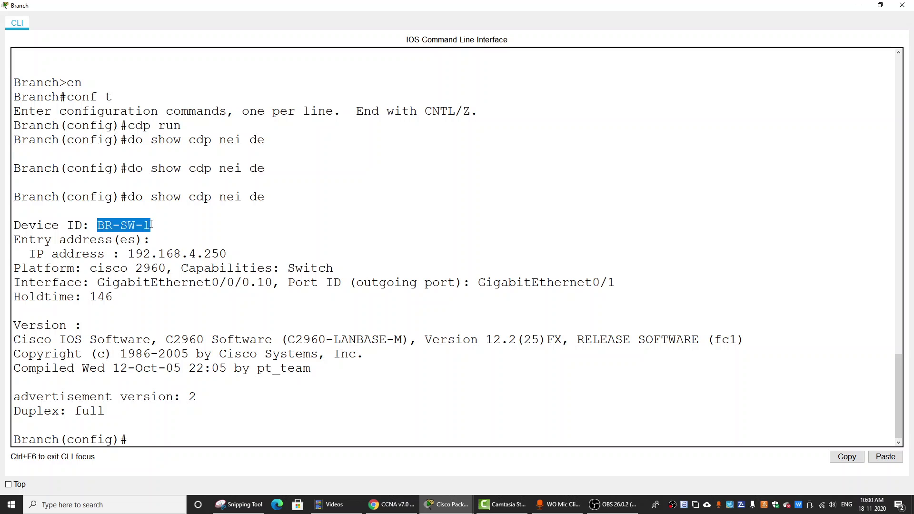
pyautogui.moveTo(130, 253); pyautogui.dragTo(232, 253)
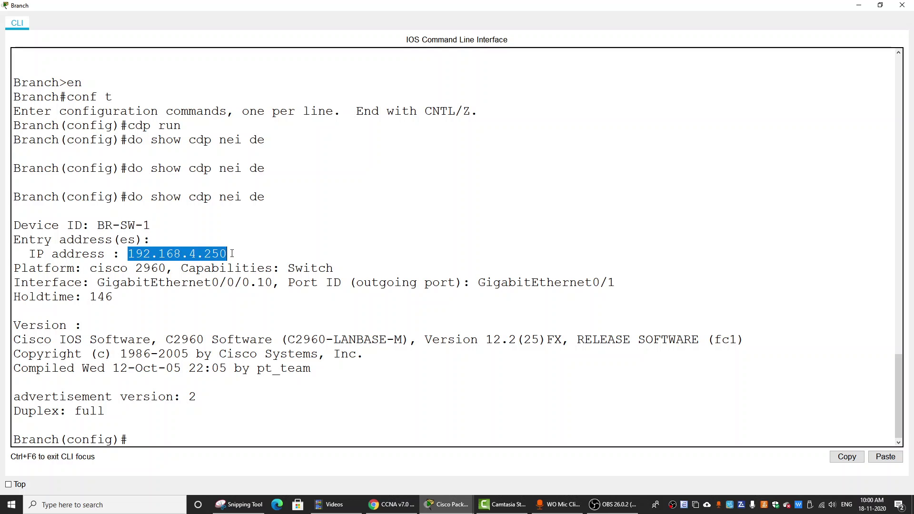
pyautogui.click(140, 403)
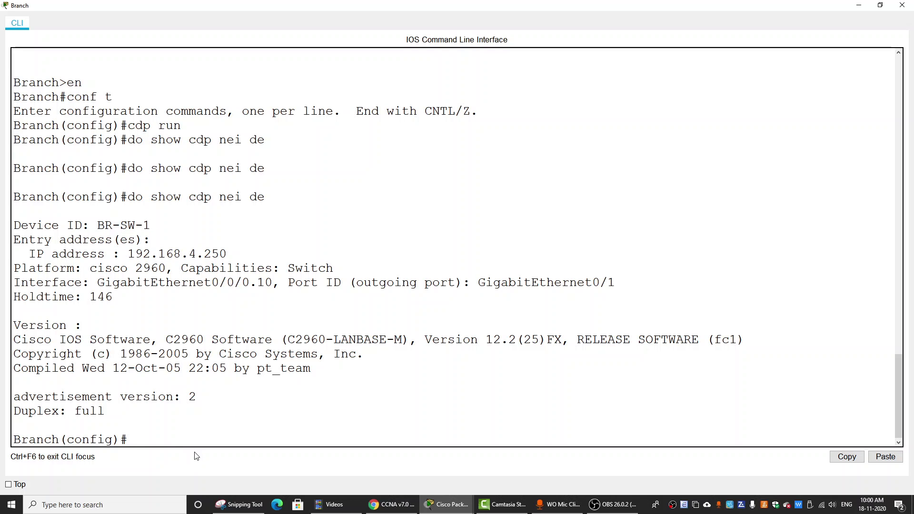
# Start an SSH session from Branch to BR-SW-1 at 192.168.4.250 as user admin
pyautogui.hotkey('ctrl', 'z')
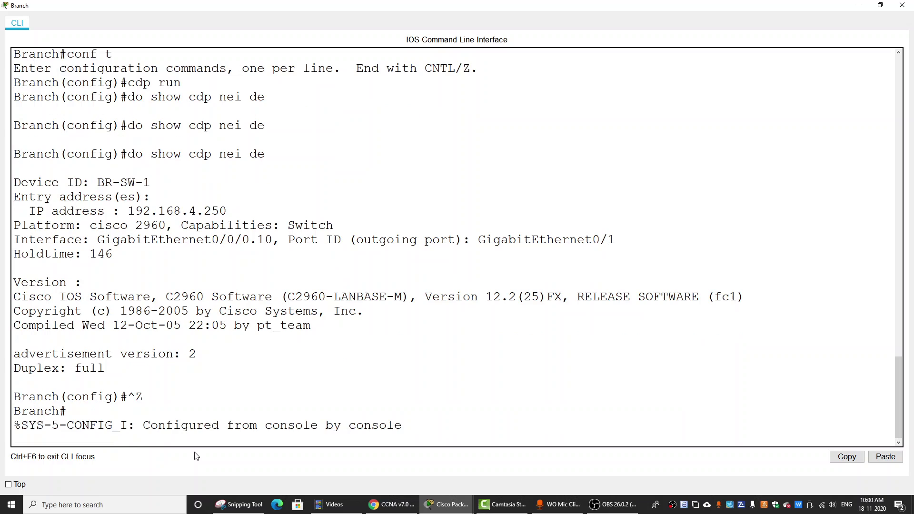
pyautogui.press('Return')
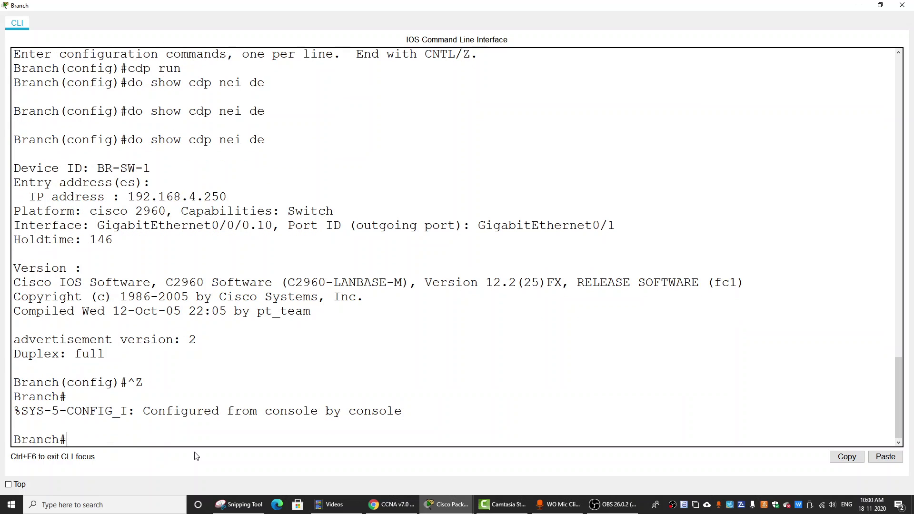
pyautogui.write('ssh')
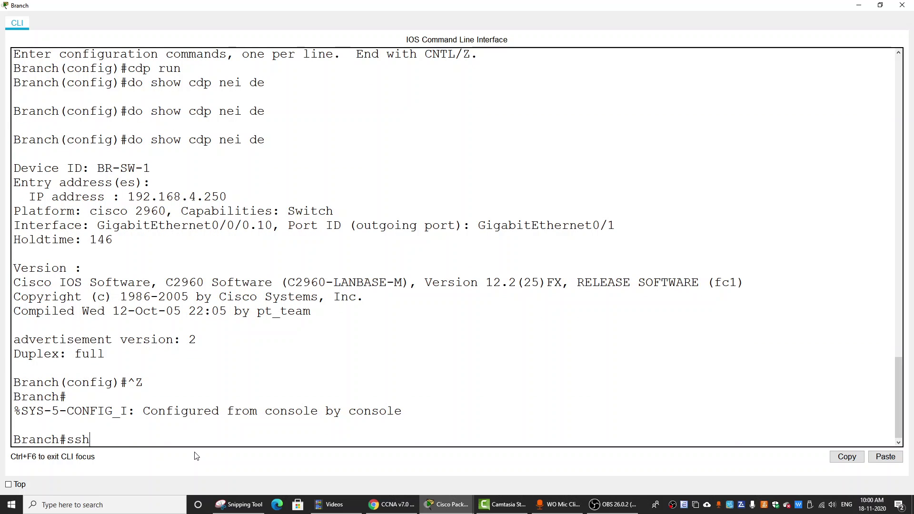
pyautogui.write(' -l admin')
pyautogui.moveTo(446, 504)
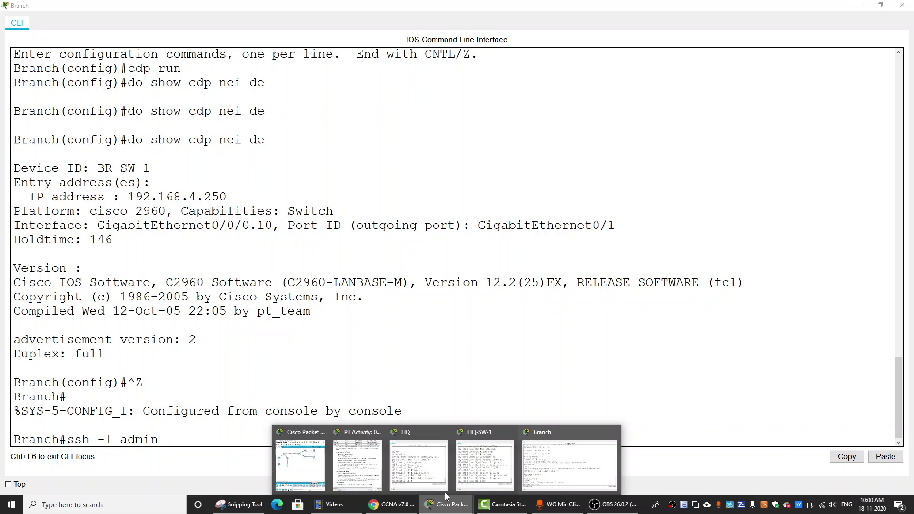
pyautogui.click(374, 466)
pyautogui.scroll(3, 722, 158)
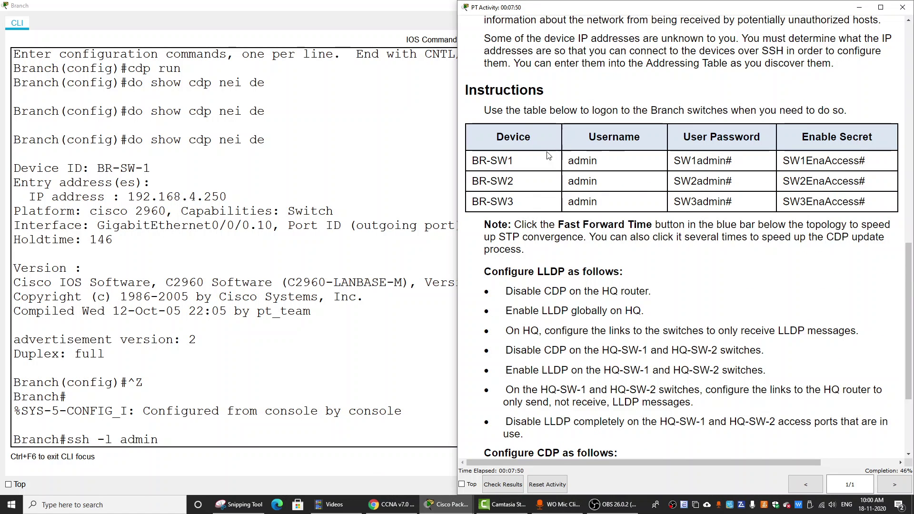
pyautogui.click(194, 440)
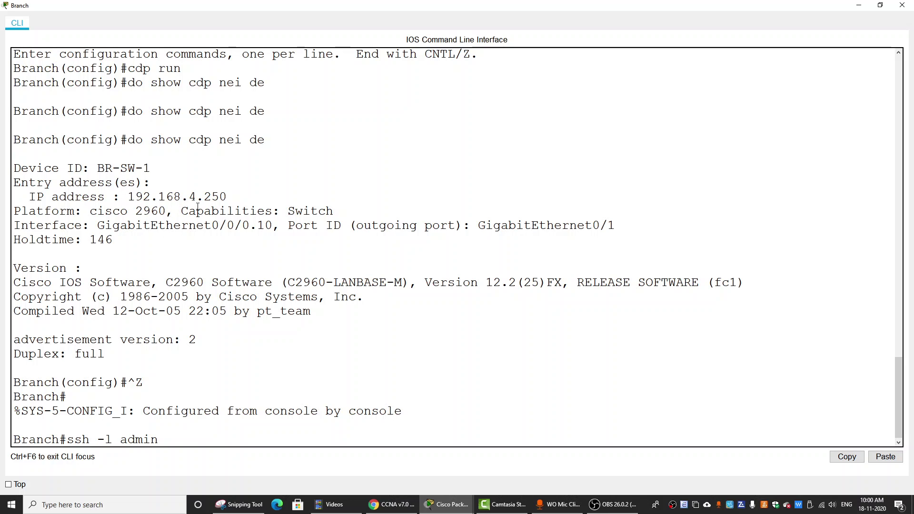
pyautogui.write('192.168.4.250')
pyautogui.press('Return')
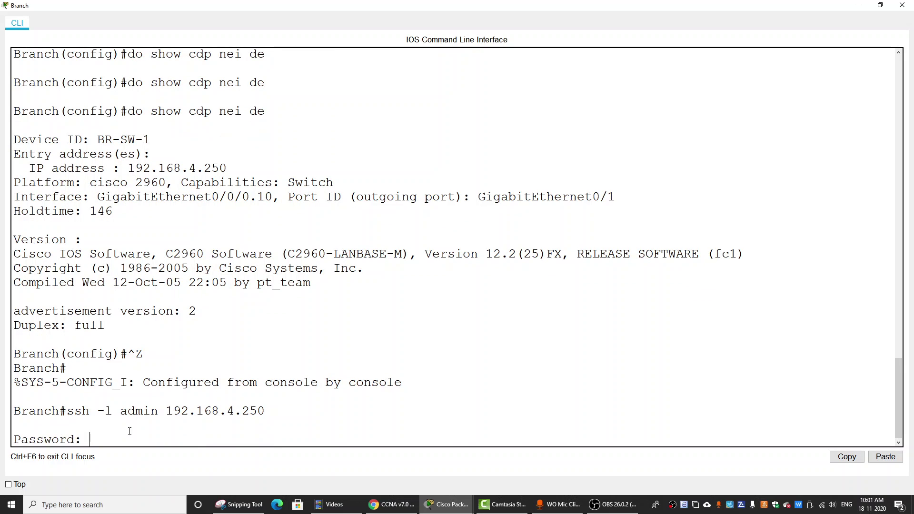
# Log in to BR-SW-1 with its user password copied from the activity instructions
pyautogui.moveTo(447, 504)
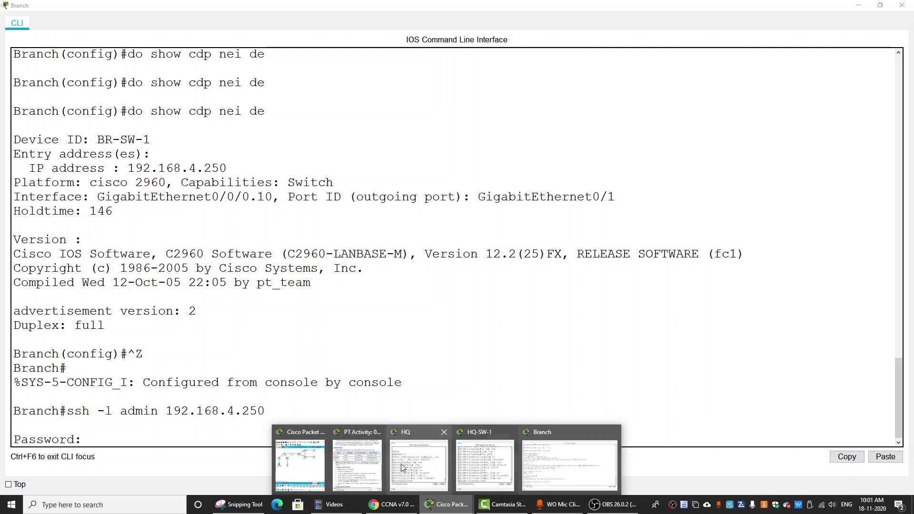
pyautogui.click(367, 464)
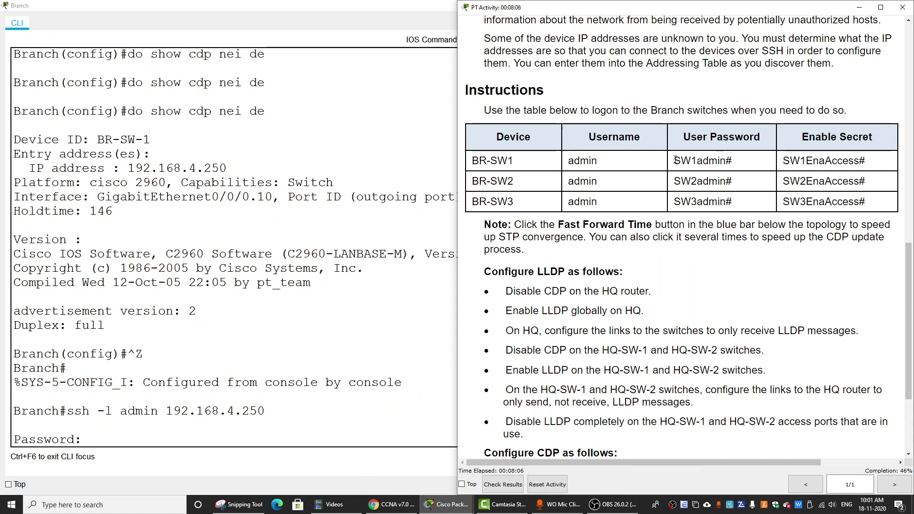
pyautogui.moveTo(675, 161); pyautogui.dragTo(726, 165)
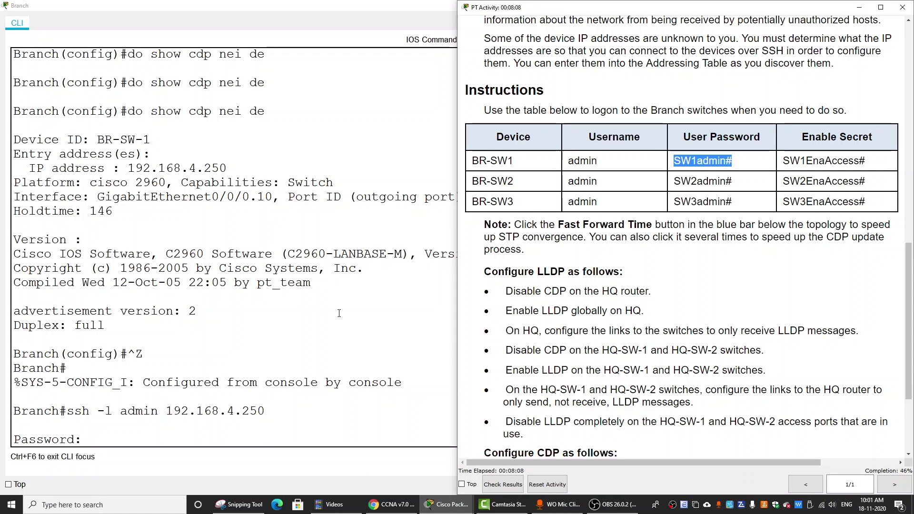
pyautogui.click(123, 426)
pyautogui.rightClick(97, 438)
pyautogui.click(127, 460)
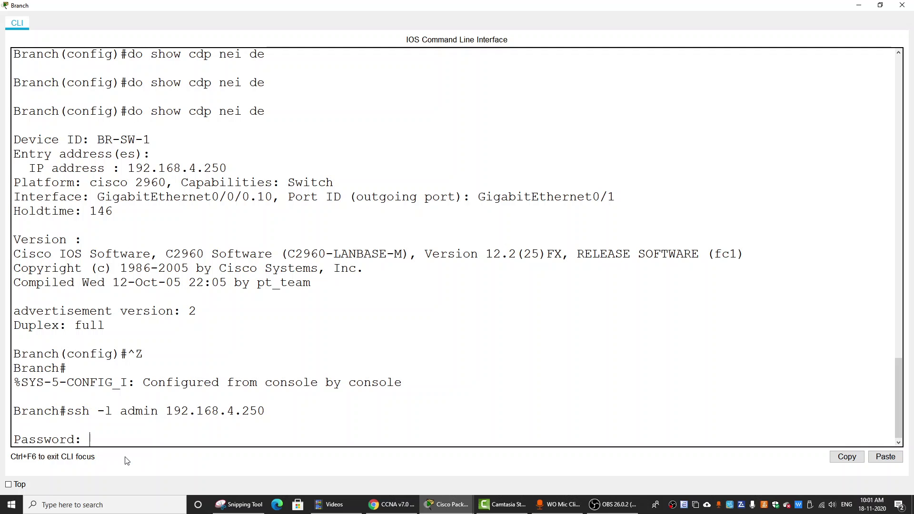
pyautogui.press('Return')
# Enter privileged mode on BR-SW-1 using the enable secret from the activity instructions
pyautogui.write('en')
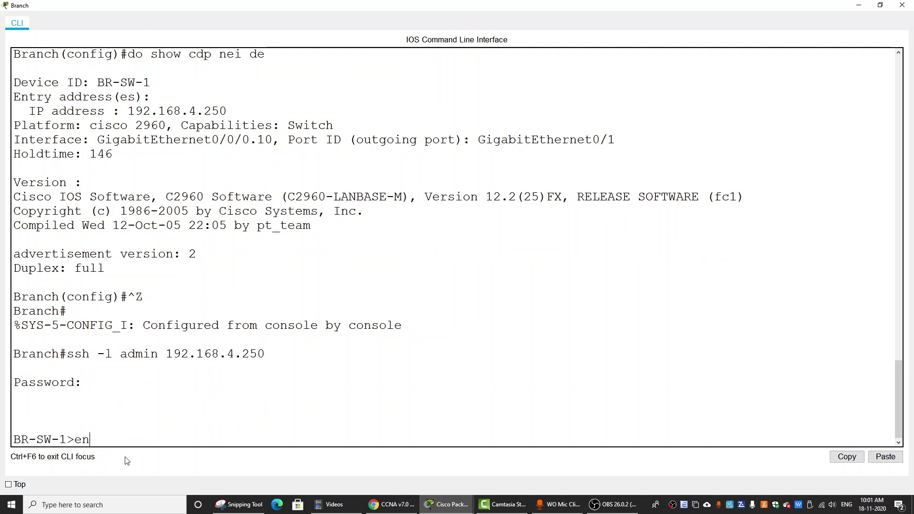
pyautogui.press('Return')
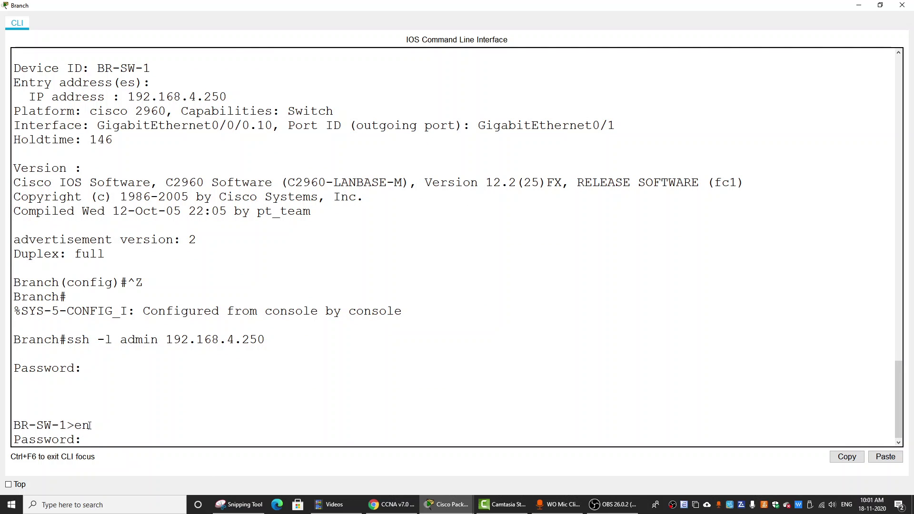
pyautogui.click(440, 497)
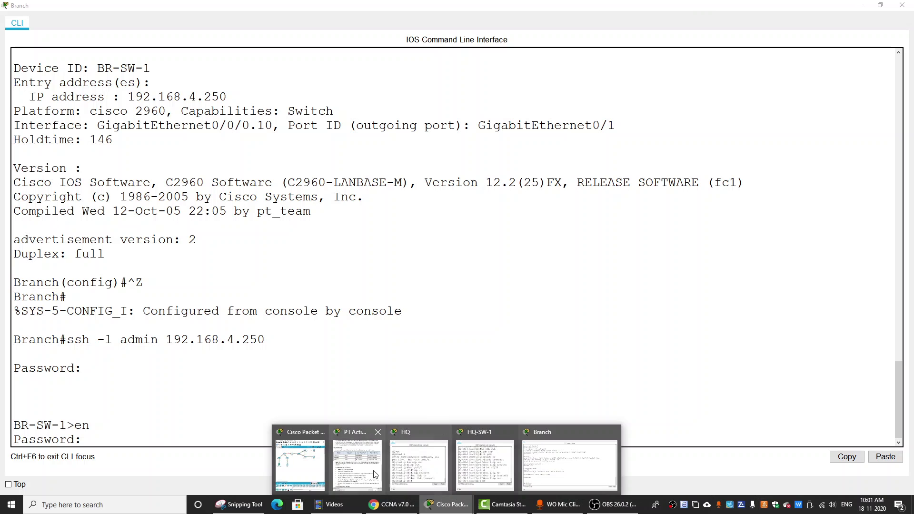
pyautogui.click(357, 464)
pyautogui.moveTo(786, 160); pyautogui.dragTo(873, 164)
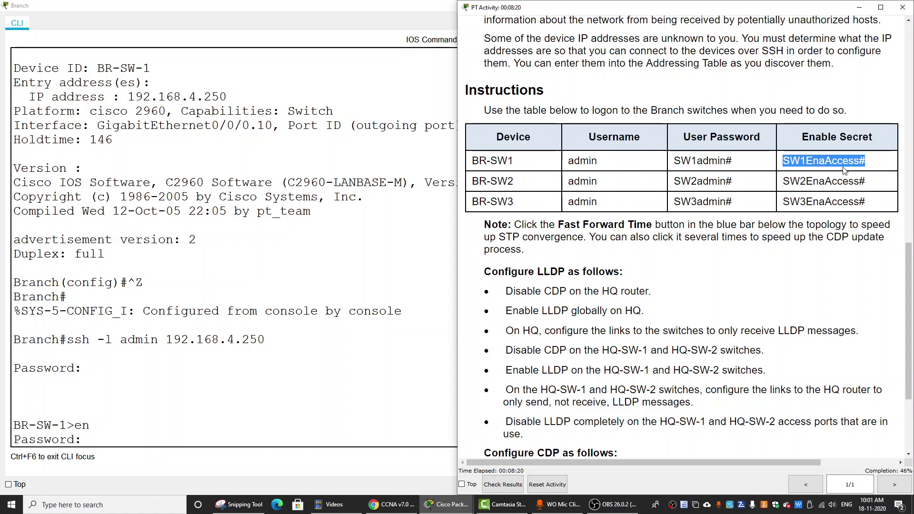
pyautogui.click(114, 398)
pyautogui.rightClick(96, 435)
pyautogui.click(121, 455)
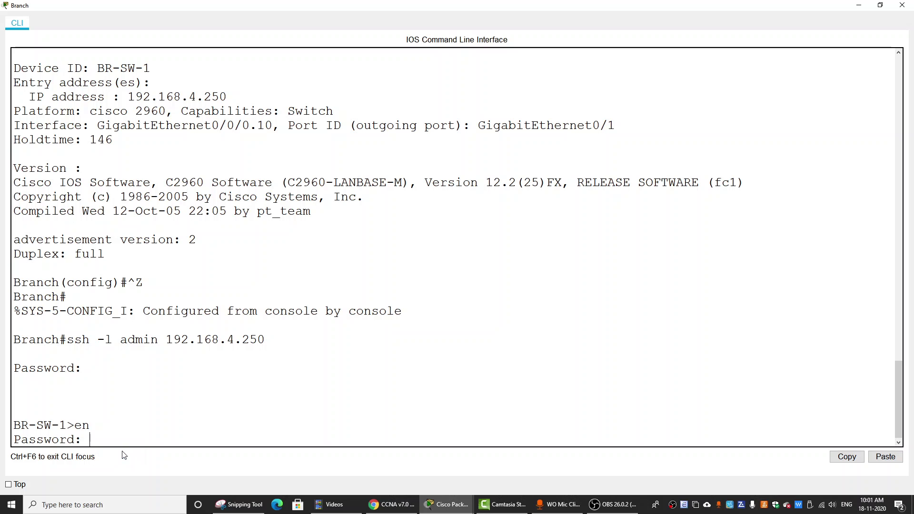
pyautogui.press('Return')
pyautogui.press('Return')
pyautogui.press('Return')
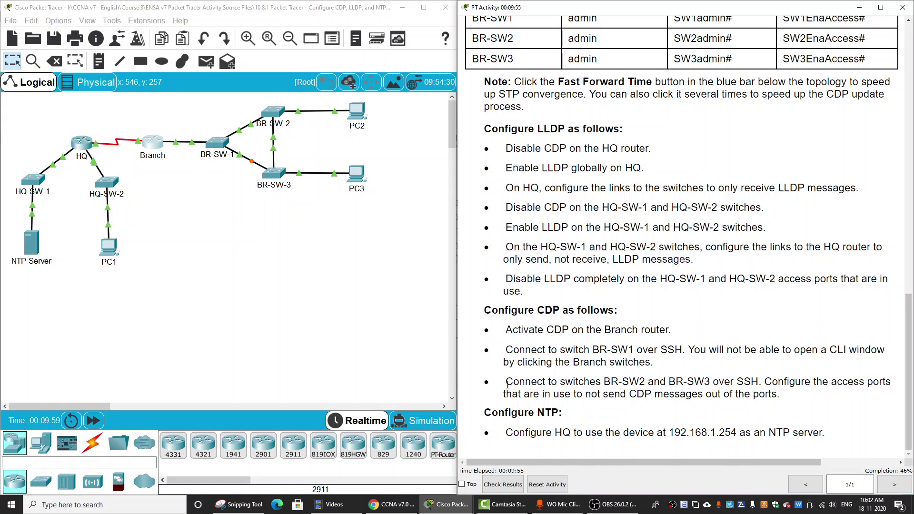
pyautogui.moveTo(508, 385); pyautogui.dragTo(758, 384)
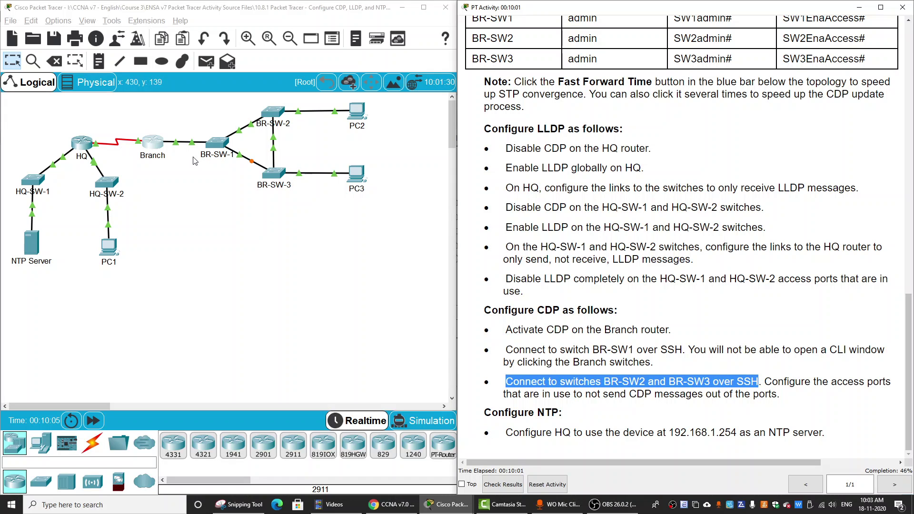
# Run show cdp neighbors detail on BR-SW-1 from the Branch console
pyautogui.click(159, 152)
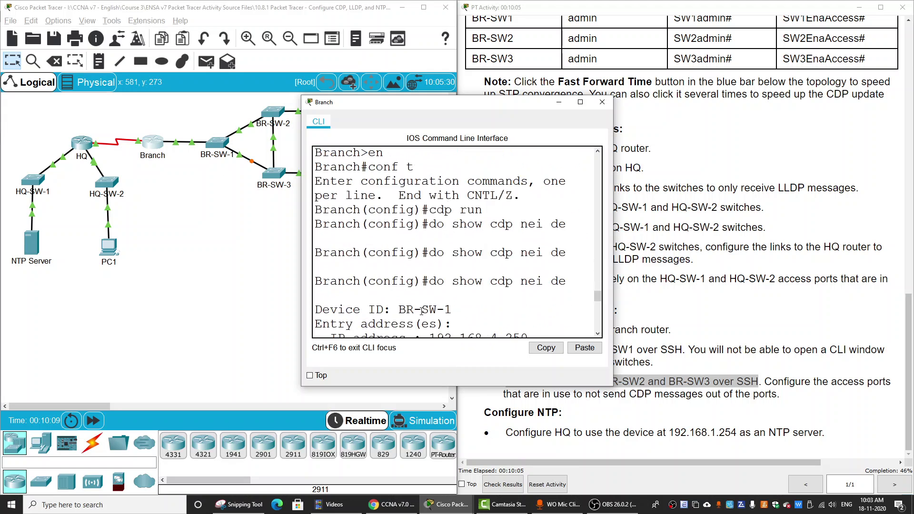
pyautogui.moveTo(374, 300); pyautogui.dragTo(315, 300)
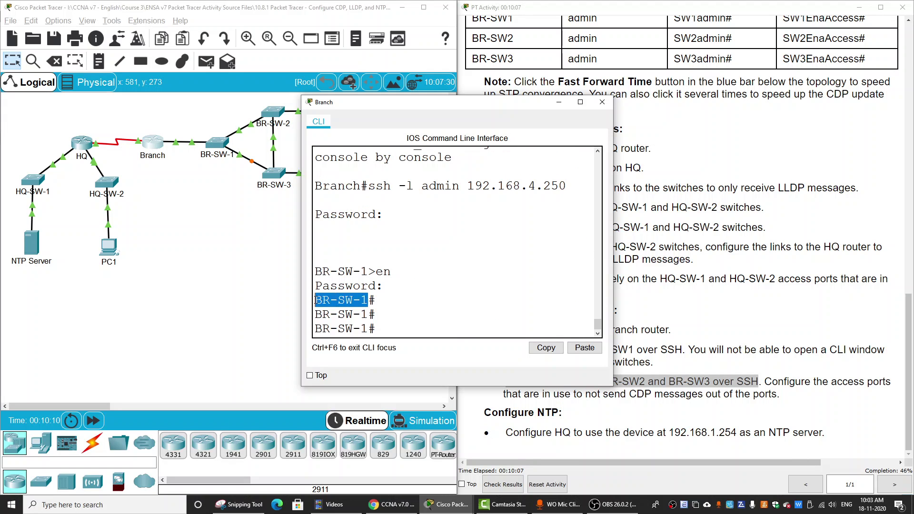
pyautogui.click(380, 329)
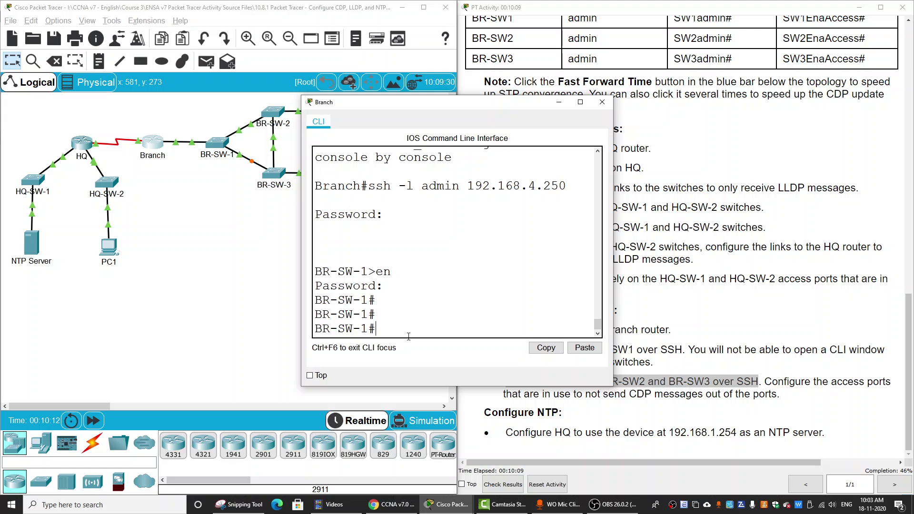
pyautogui.write('show')
pyautogui.write(' cdp')
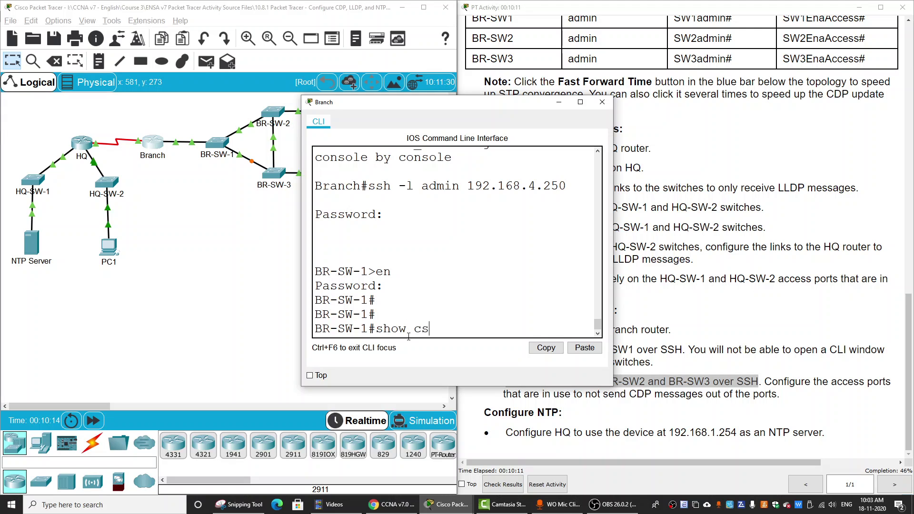
pyautogui.write(' neu')
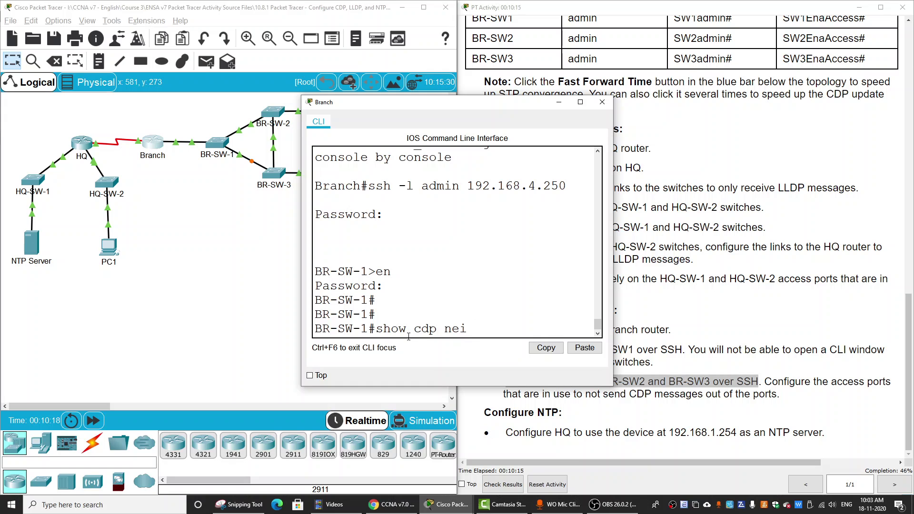
pyautogui.write(' de')
pyautogui.press('Return')
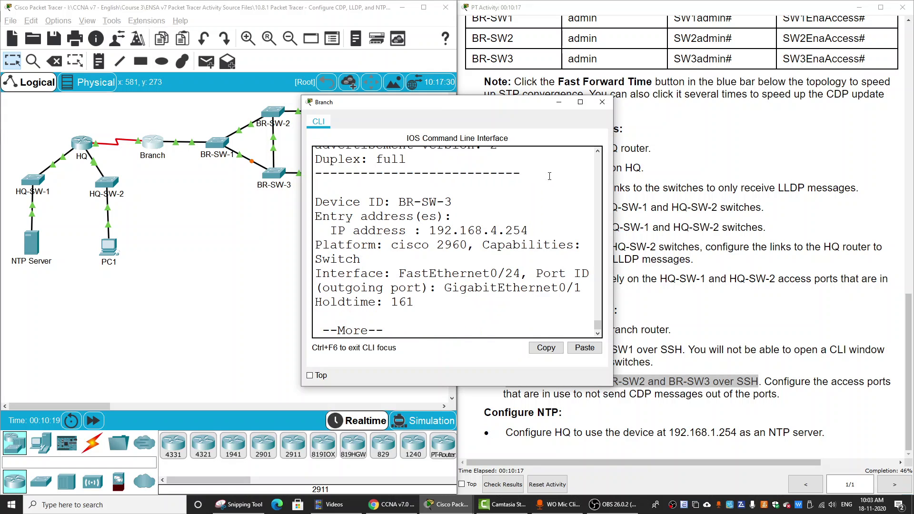
# Read the maximized output: BR-SW-2 at 192.168.4.253, BR-SW-3 at 192.168.4.254, then minimize the console
pyautogui.click(580, 102)
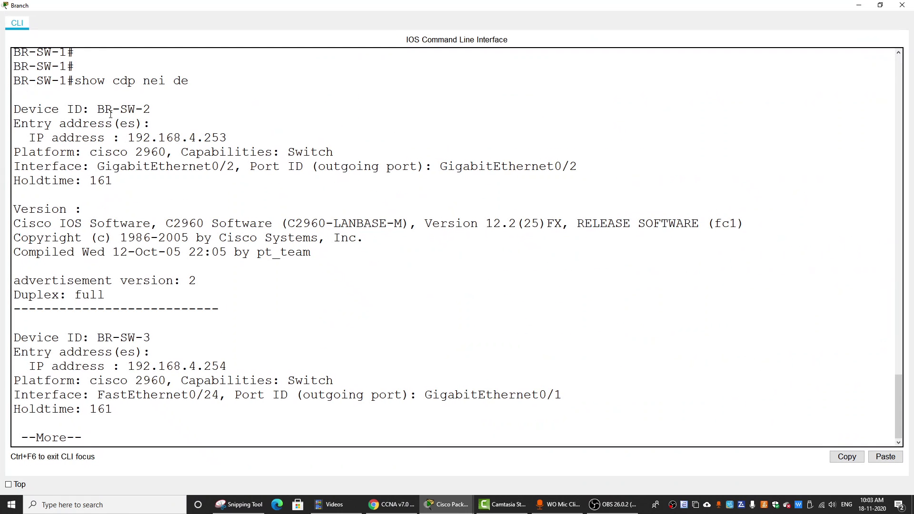
pyautogui.moveTo(103, 109); pyautogui.dragTo(152, 110)
pyautogui.click(152, 313)
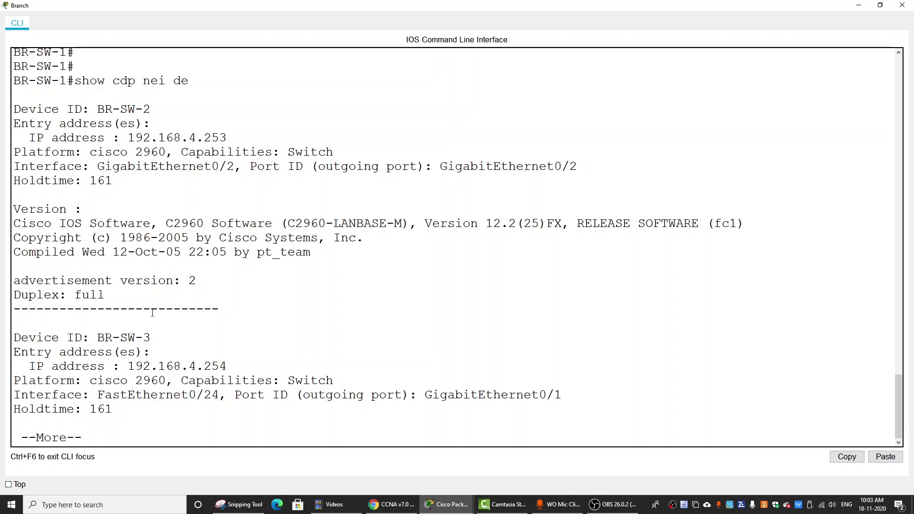
pyautogui.moveTo(100, 339); pyautogui.dragTo(172, 339)
pyautogui.click(343, 386)
pyautogui.moveTo(128, 137); pyautogui.dragTo(227, 138)
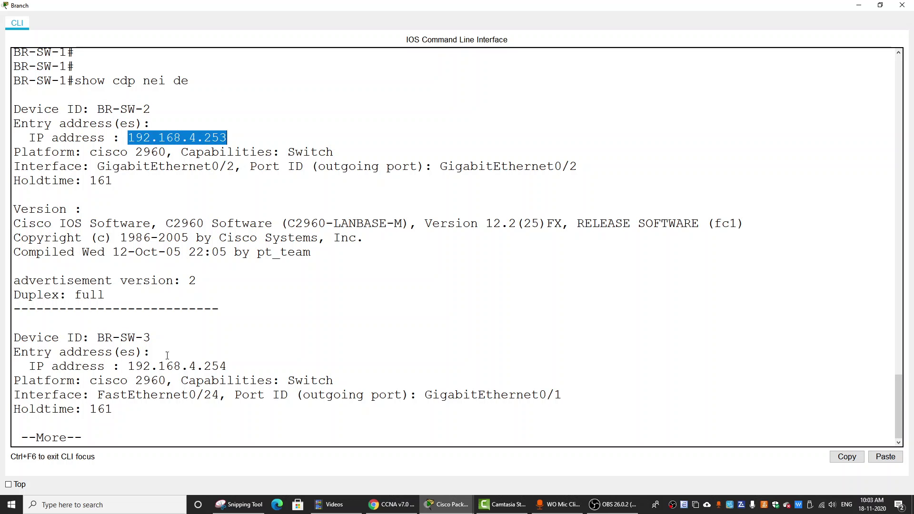
pyautogui.moveTo(128, 366); pyautogui.dragTo(227, 366)
pyautogui.click(230, 409)
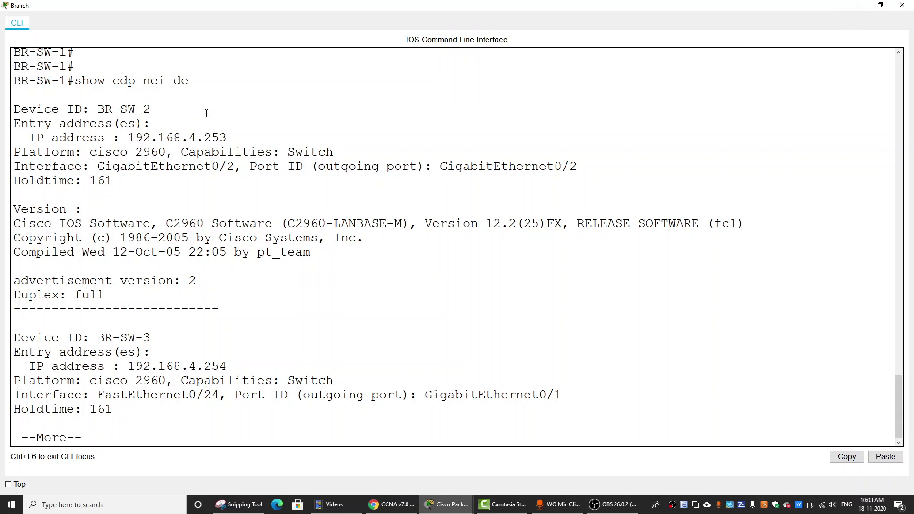
pyautogui.click(859, 5)
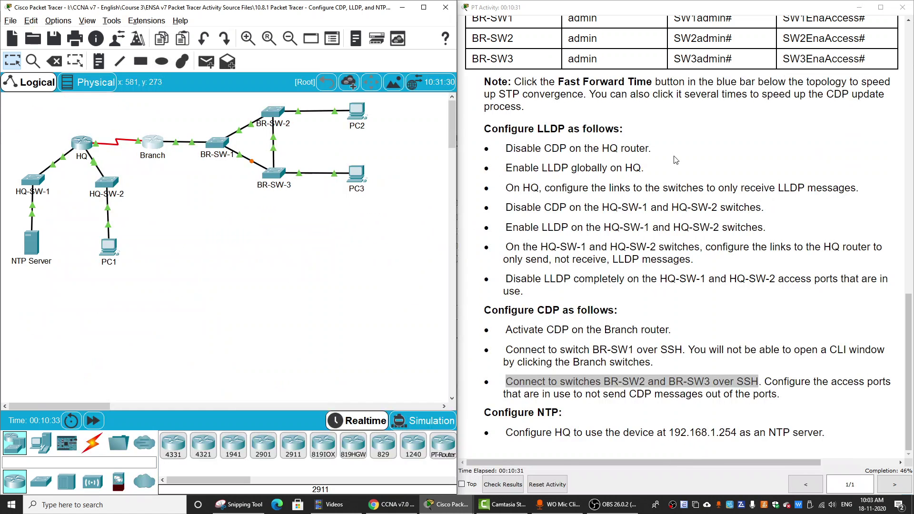
pyautogui.scroll(2, 543, 116)
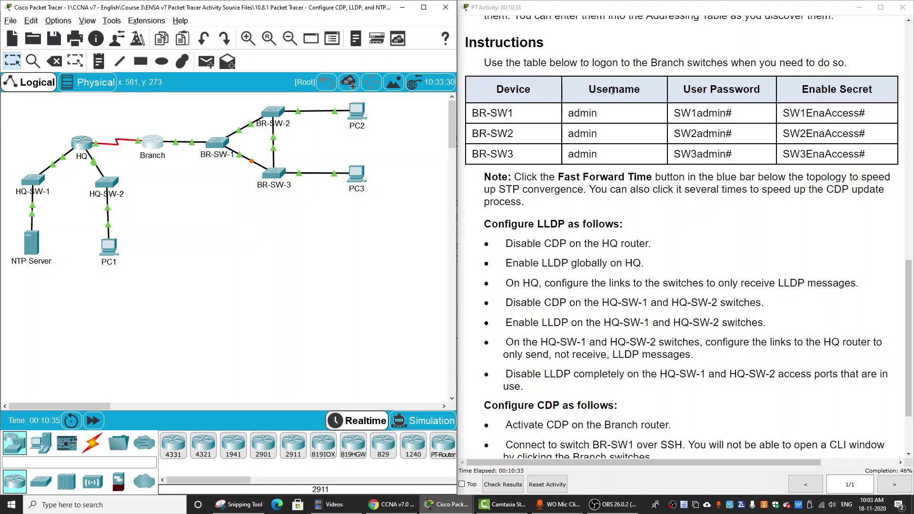
pyautogui.click(694, 151)
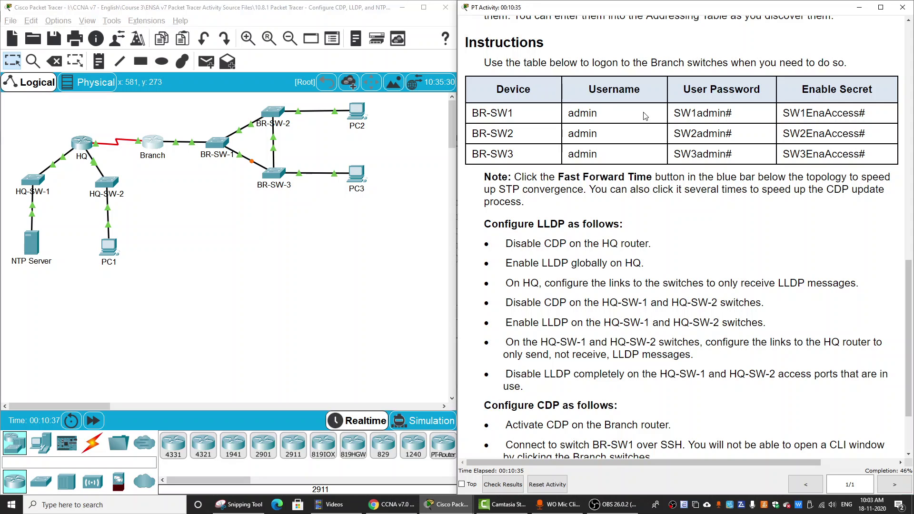
pyautogui.scroll(-2, 625, 208)
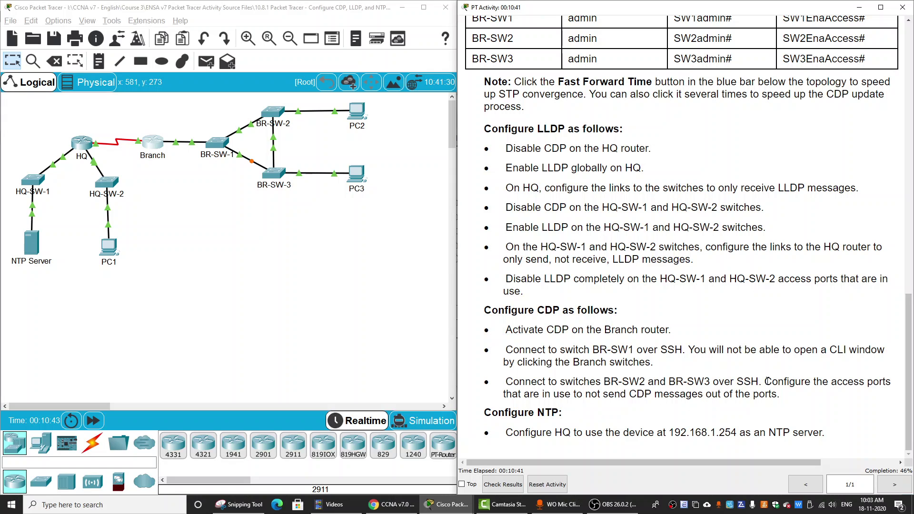
pyautogui.moveTo(766, 381); pyautogui.dragTo(777, 406)
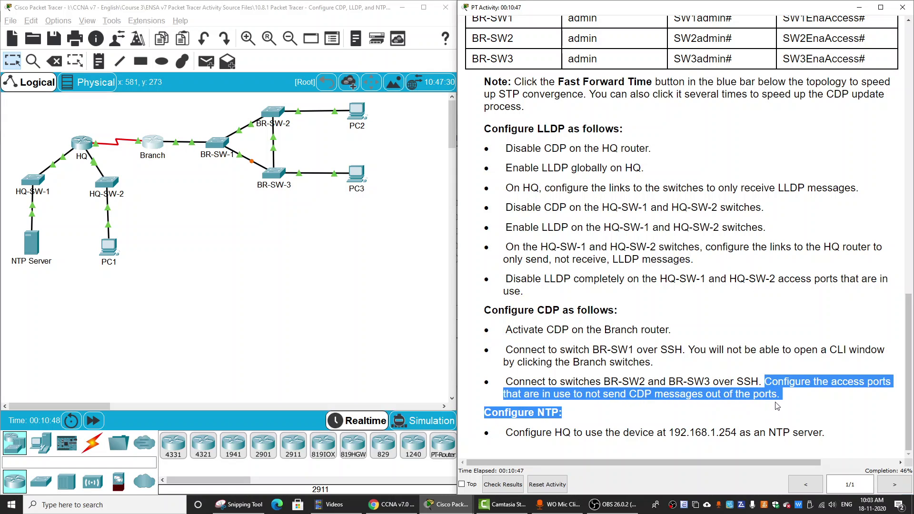
pyautogui.click(805, 407)
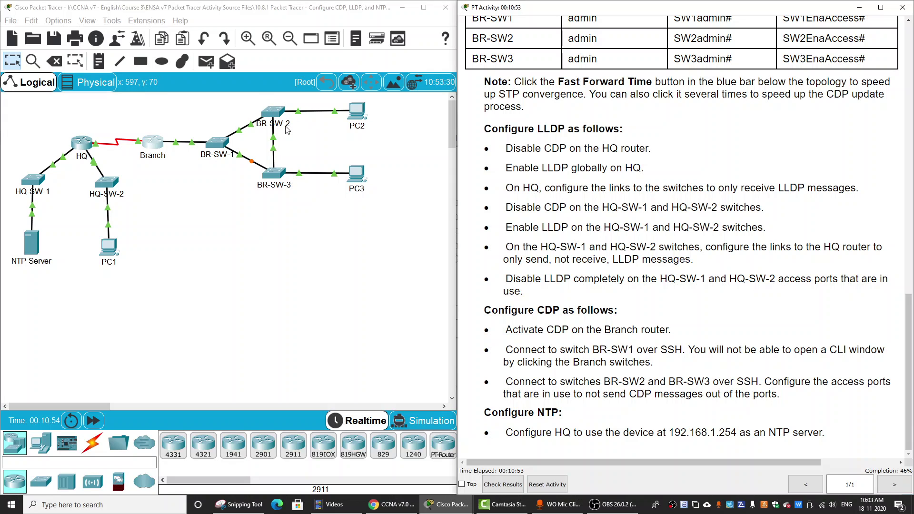
pyautogui.moveTo(291, 99); pyautogui.dragTo(309, 133)
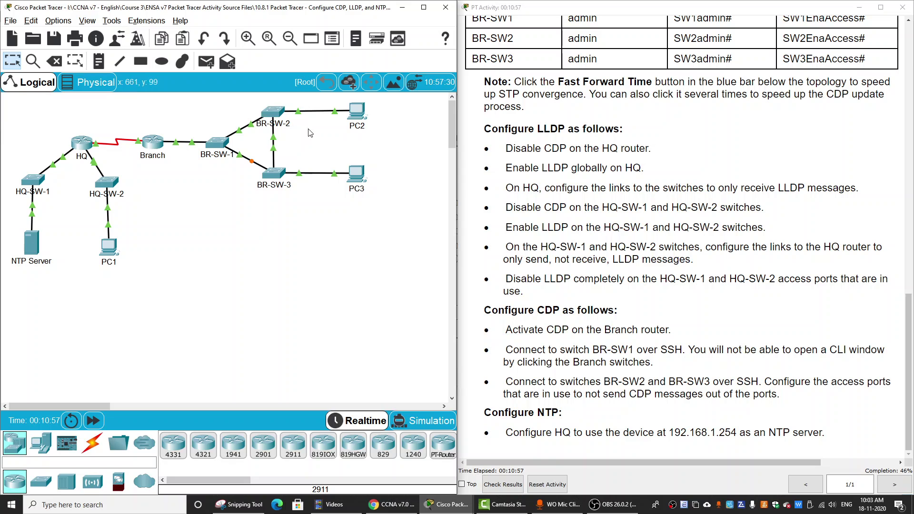
pyautogui.moveTo(299, 113)
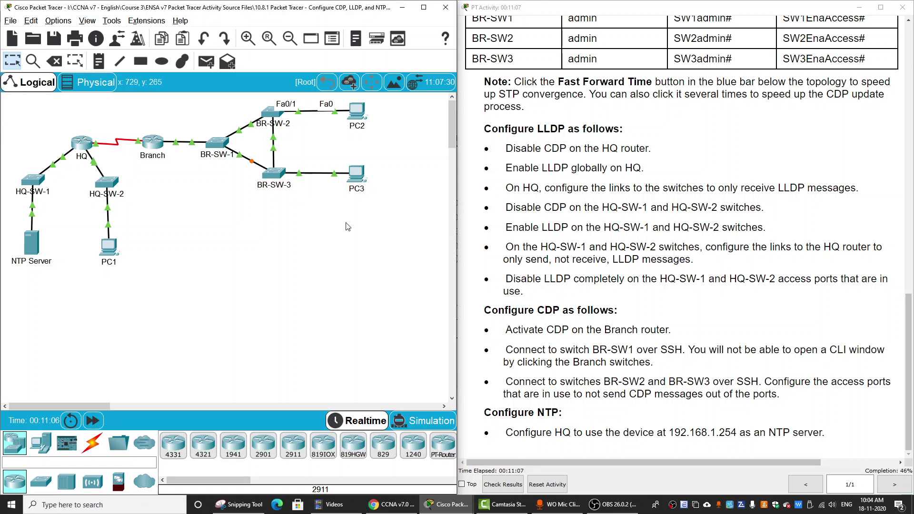
pyautogui.click(527, 411)
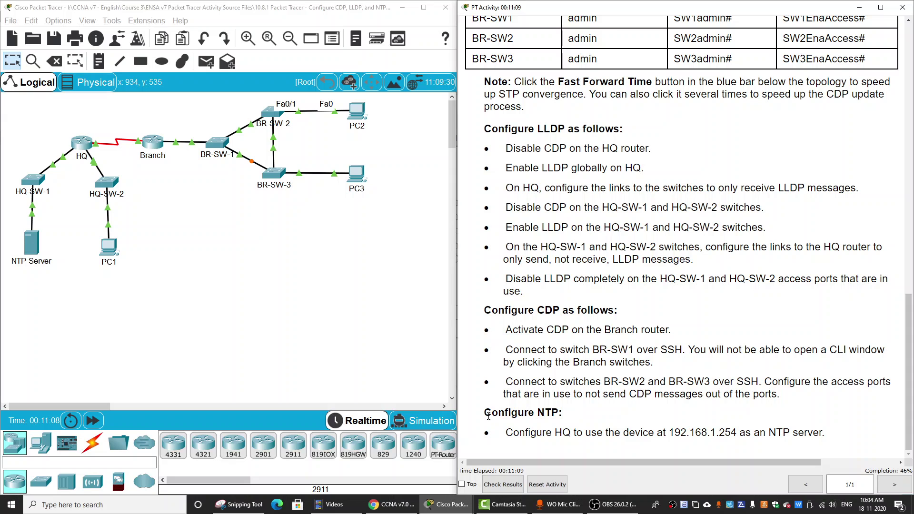
pyautogui.moveTo(488, 416); pyautogui.dragTo(566, 415)
pyautogui.click(644, 424)
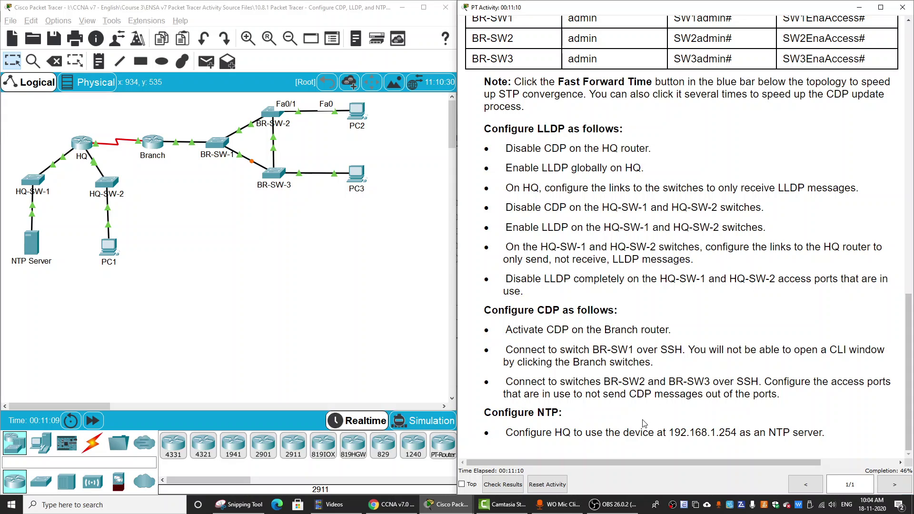
pyautogui.doubleClick(563, 433)
pyautogui.click(608, 436)
pyautogui.moveTo(670, 431); pyautogui.dragTo(731, 435)
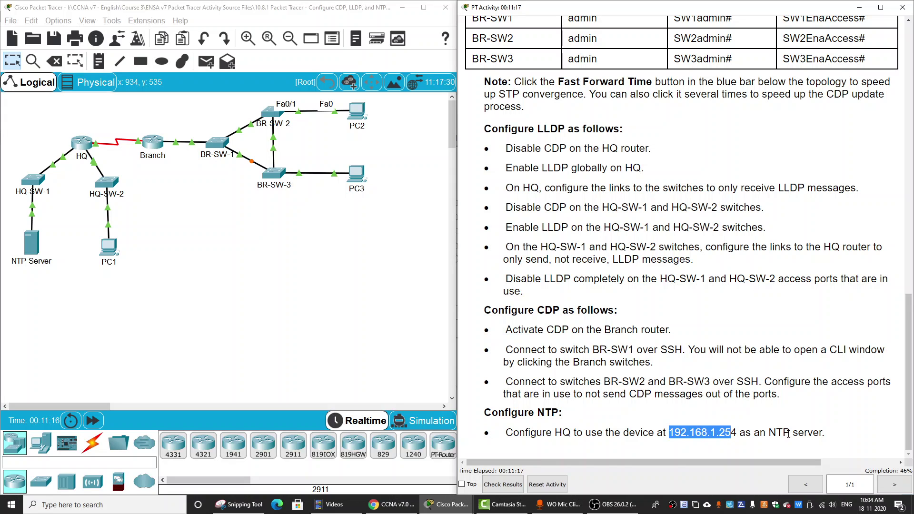
# On HQ, exit interface mode and configure ntp server 192.168.1.254
pyautogui.click(381, 220)
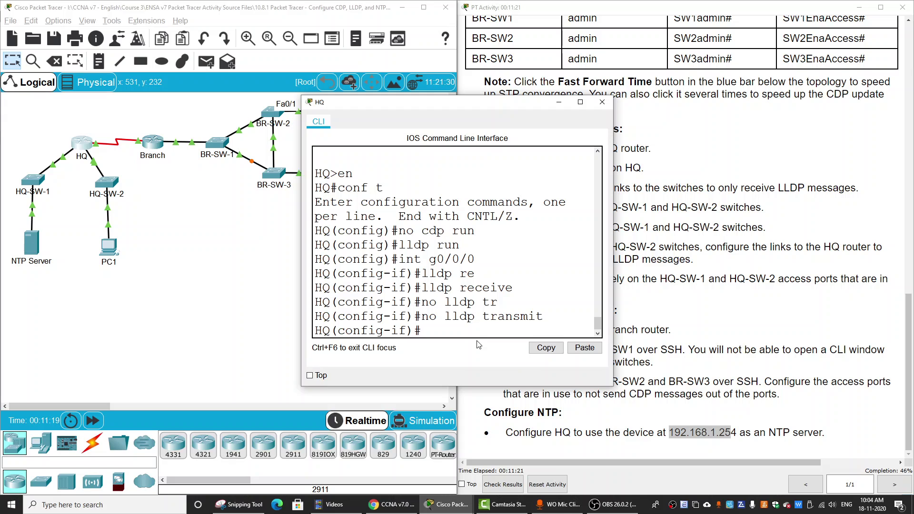
pyautogui.write('ex')
pyautogui.press('Return')
pyautogui.press('Return')
pyautogui.write('ntp ser')
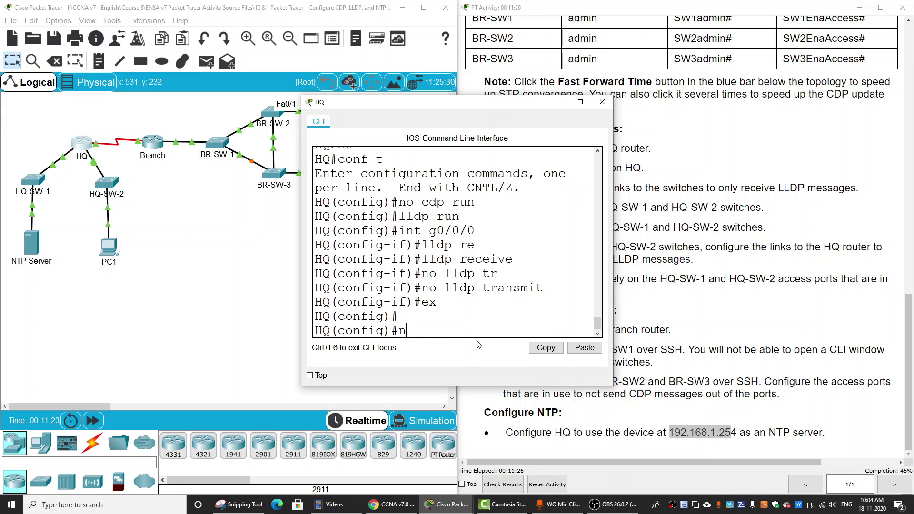
pyautogui.press('Tab')
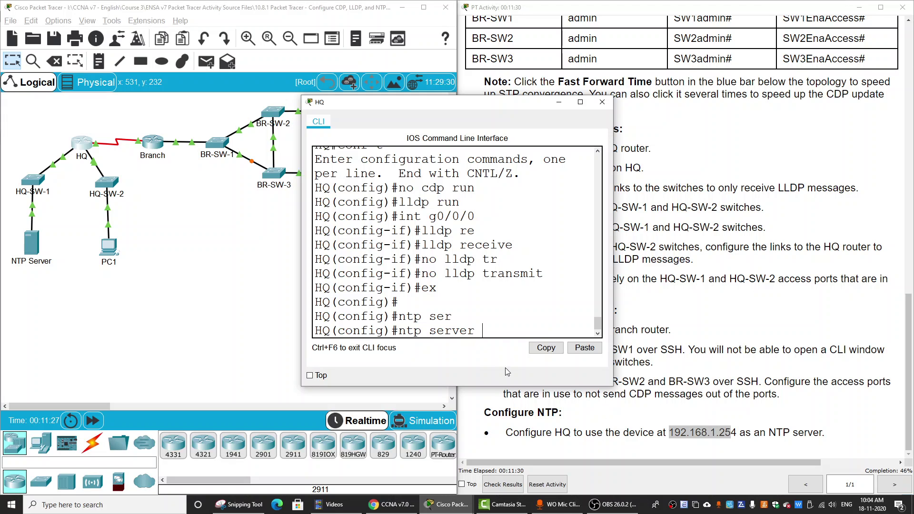
pyautogui.write('192.168.1.254')
pyautogui.press('Return')
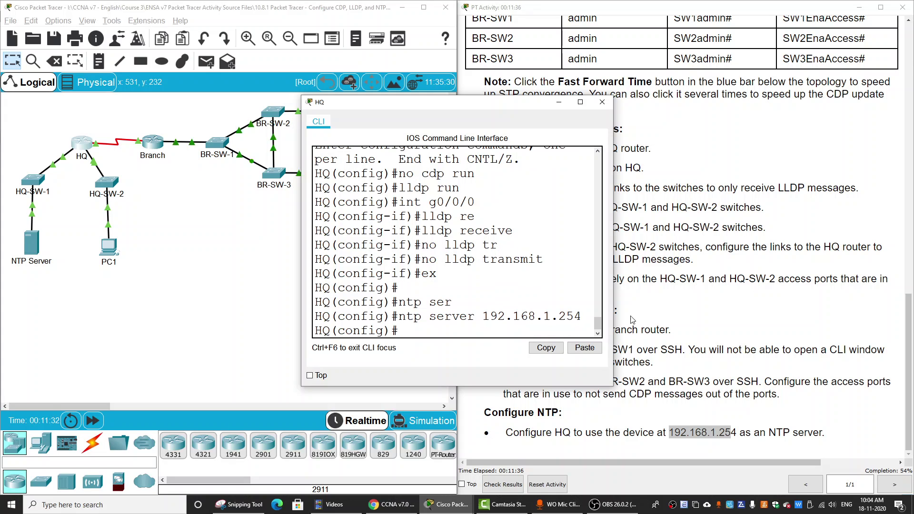
pyautogui.click(841, 220)
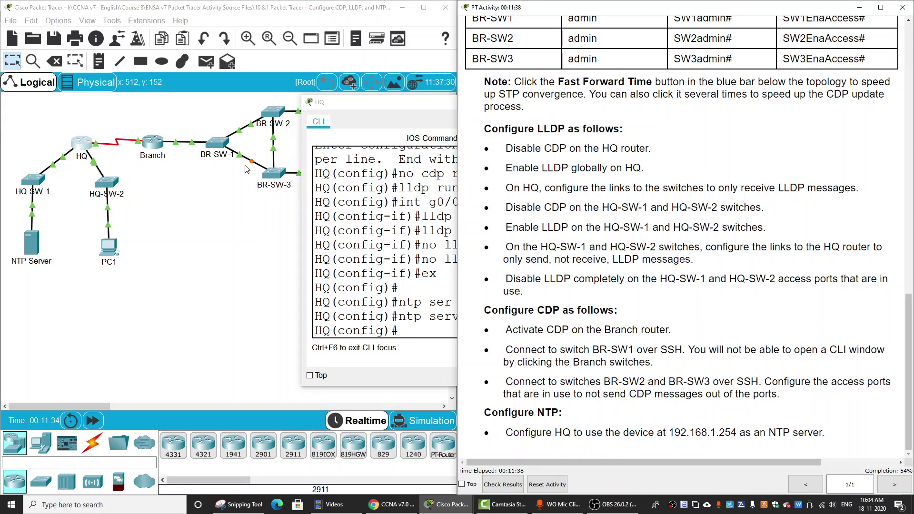